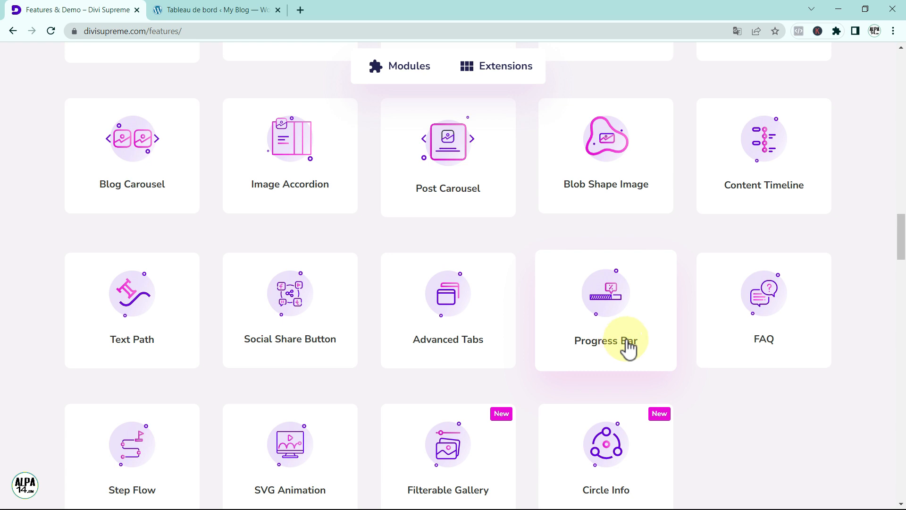
- Switch to the WordPress dashboard and view the Accueil page from the list of all pages
{"action": "left_click", "coordinate": [189, 10]}
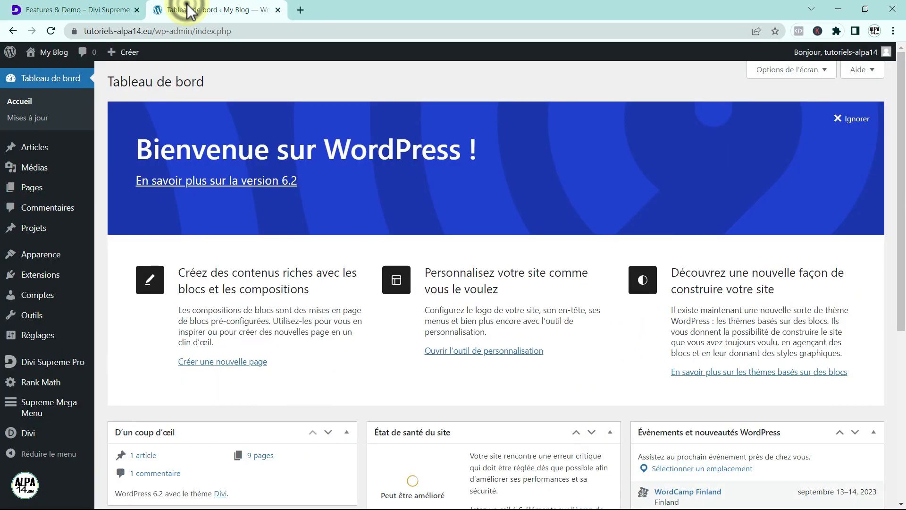
{"action": "mouse_move", "coordinate": [57, 363]}
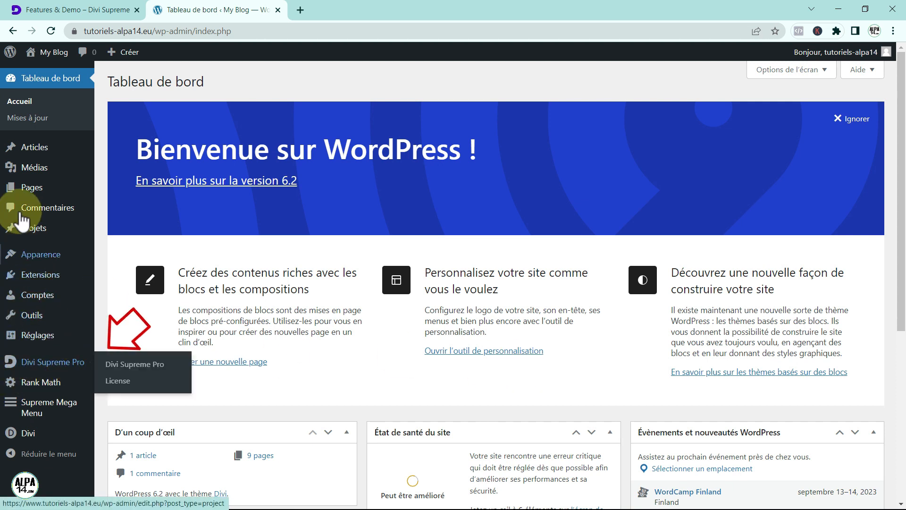
{"action": "mouse_move", "coordinate": [28, 189]}
{"action": "left_click", "coordinate": [142, 191]}
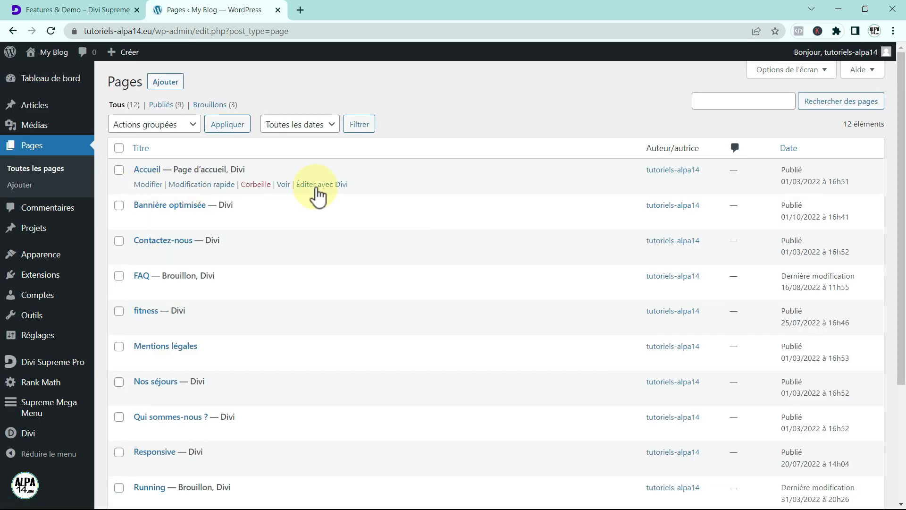
{"action": "left_click", "coordinate": [283, 185]}
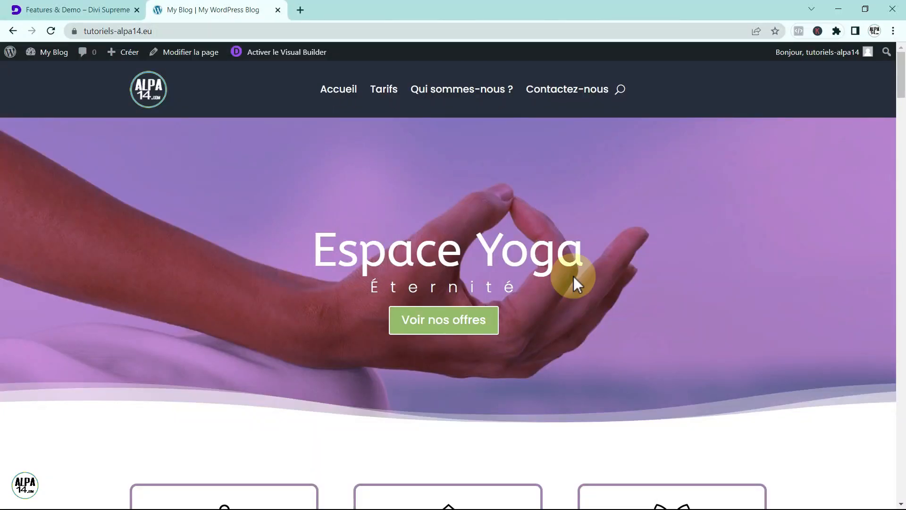
- Examine the whole Accueil page, from the Espace Yoga banner down to the newsletter footer
{"action": "scroll", "coordinate": [628, 279], "scroll_direction": "down", "scroll_amount": 20}
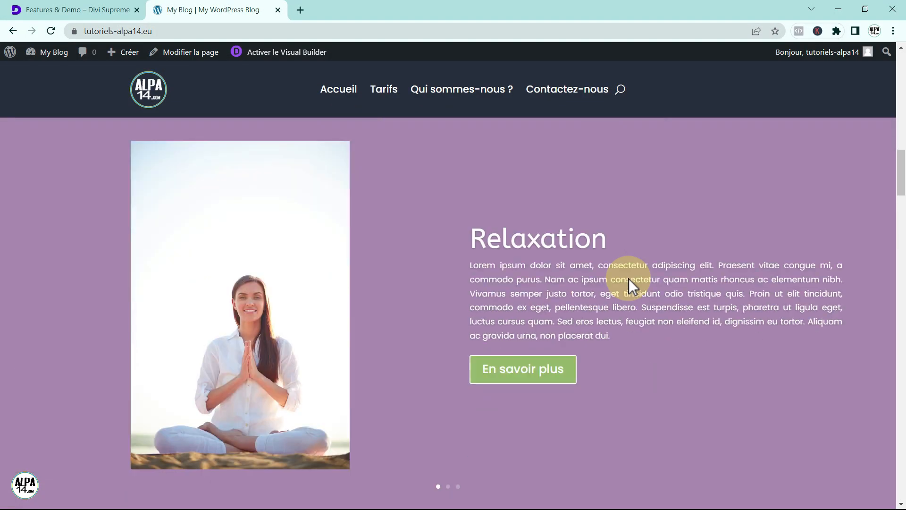
{"action": "scroll", "coordinate": [629, 278], "scroll_direction": "down", "scroll_amount": 20}
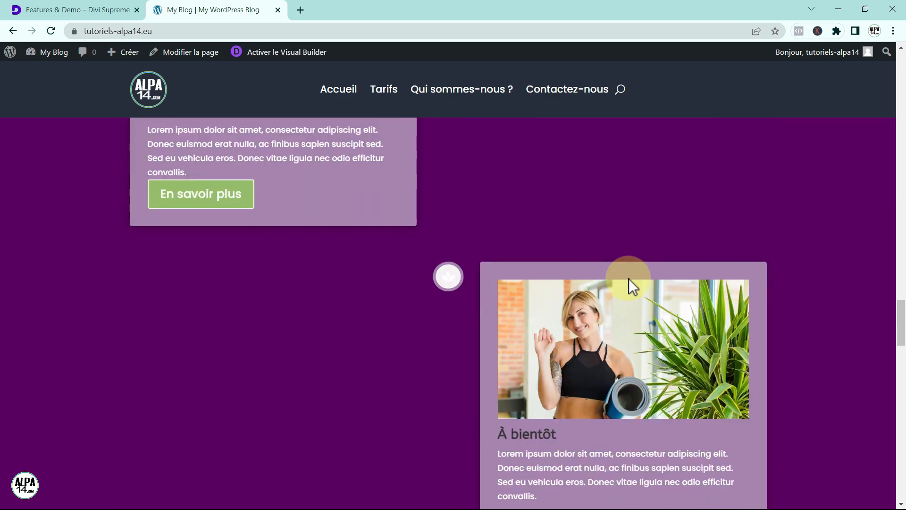
{"action": "scroll", "coordinate": [629, 279], "scroll_direction": "down", "scroll_amount": 20}
{"action": "scroll", "coordinate": [628, 279], "scroll_direction": "up", "scroll_amount": 5}
{"action": "scroll", "coordinate": [629, 279], "scroll_direction": "up", "scroll_amount": 20}
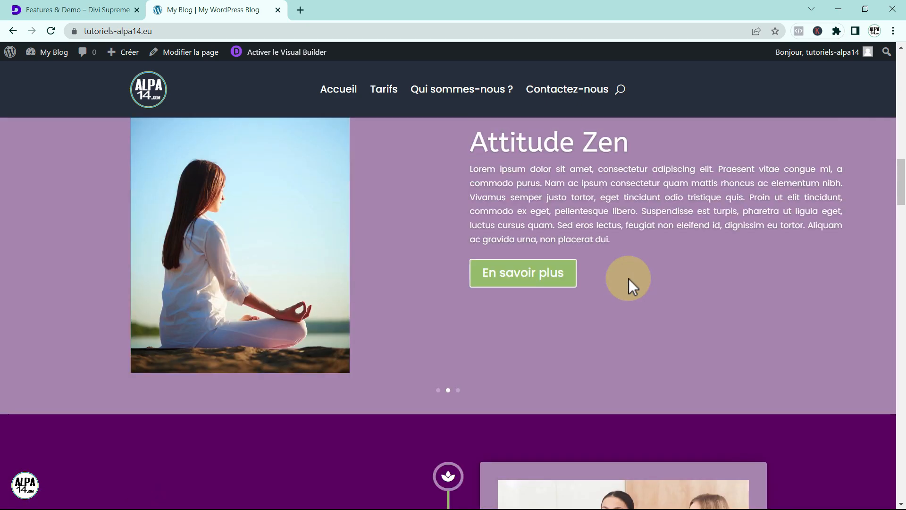
{"action": "scroll", "coordinate": [629, 279], "scroll_direction": "up", "scroll_amount": 15}
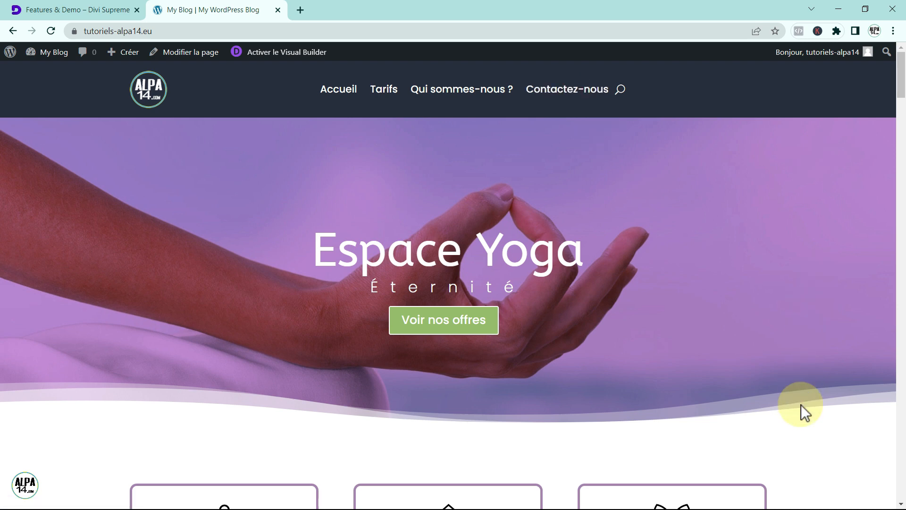
{"action": "scroll", "coordinate": [800, 409], "scroll_direction": "down", "scroll_amount": 10}
{"action": "scroll", "coordinate": [799, 409], "scroll_direction": "down", "scroll_amount": 20}
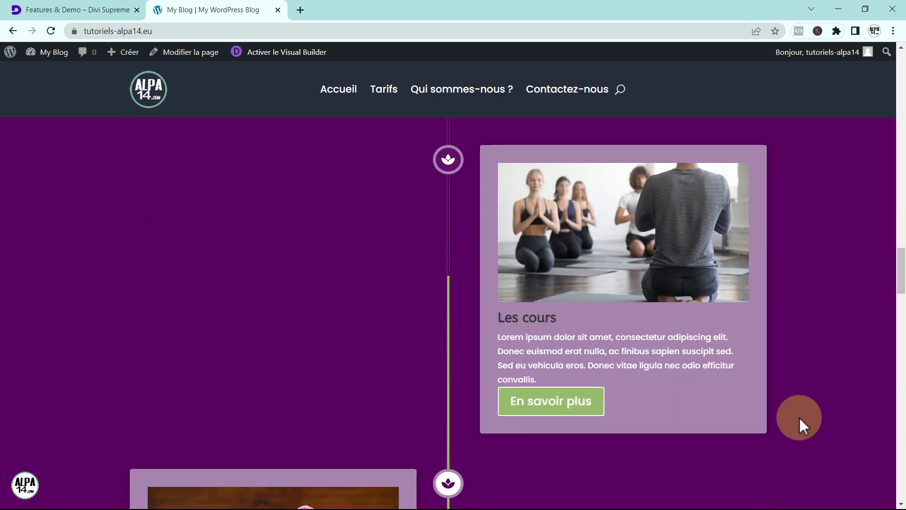
{"action": "scroll", "coordinate": [799, 417], "scroll_direction": "down", "scroll_amount": 10}
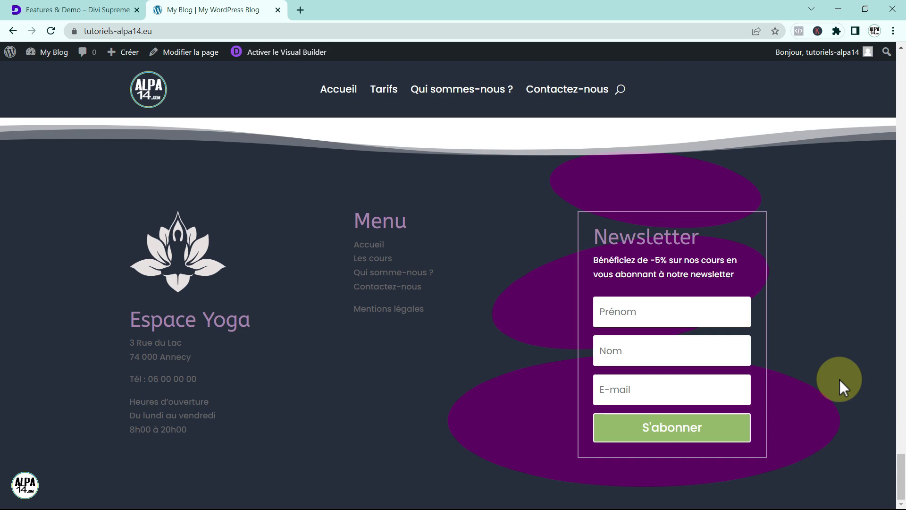
{"action": "scroll", "coordinate": [839, 379], "scroll_direction": "up", "scroll_amount": 15}
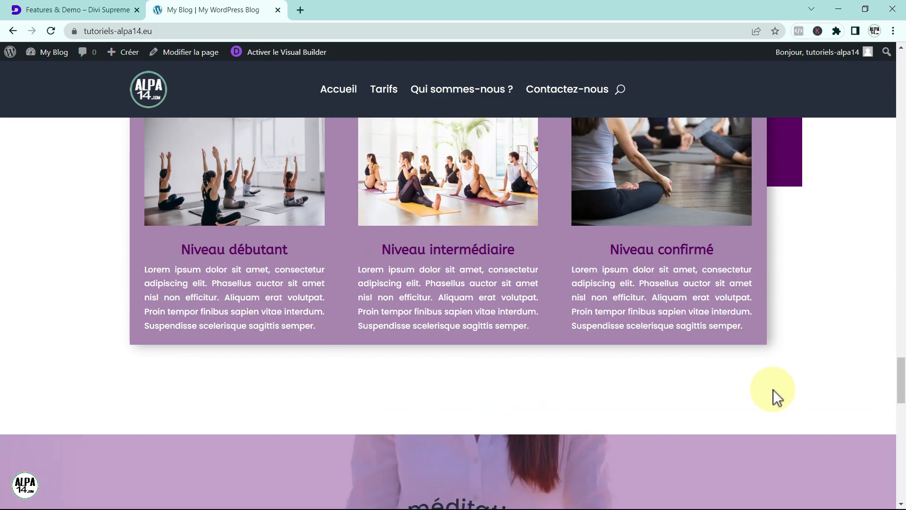
{"action": "scroll", "coordinate": [773, 389], "scroll_direction": "up", "scroll_amount": 10}
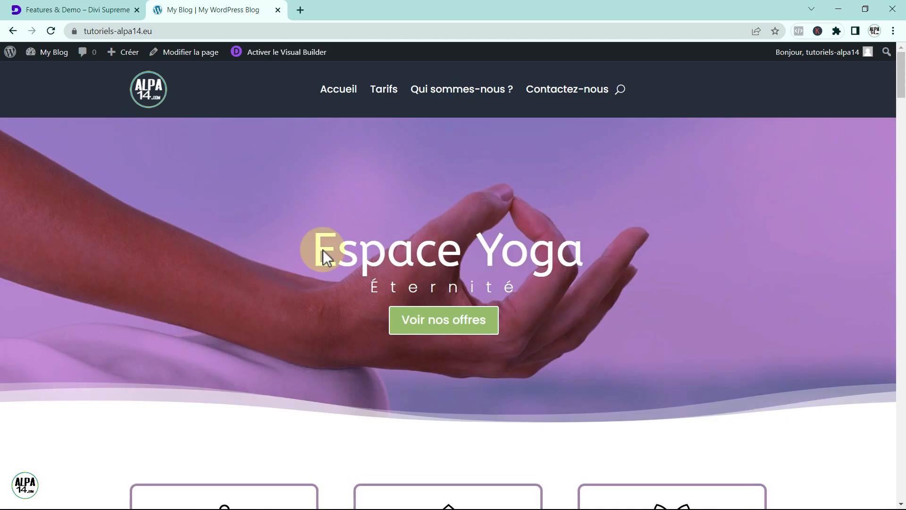
- Return to the WordPress admin area and open the Divi Theme Builder
{"action": "left_click", "coordinate": [10, 52]}
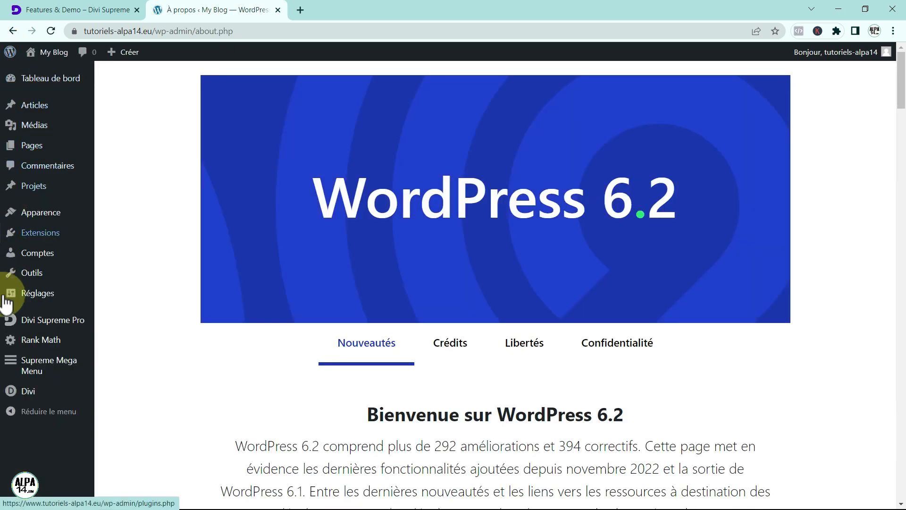
{"action": "mouse_move", "coordinate": [11, 392]}
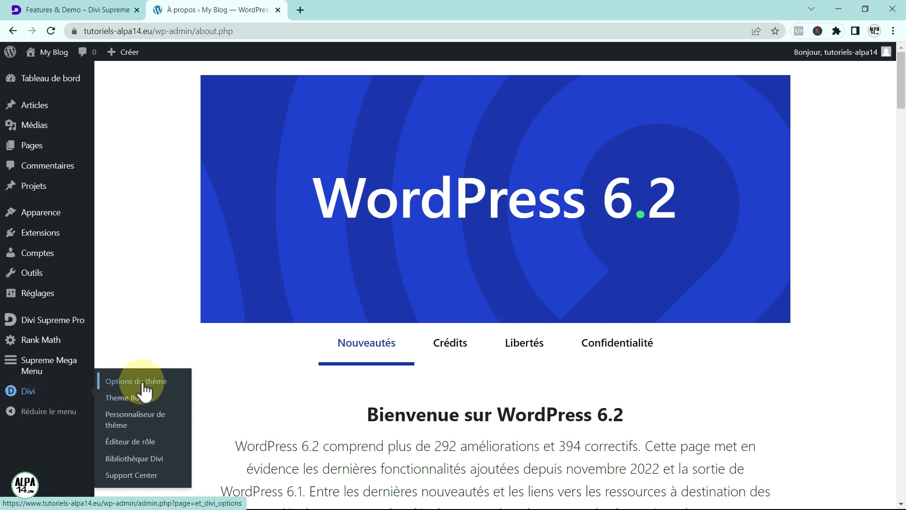
{"action": "left_click", "coordinate": [128, 400]}
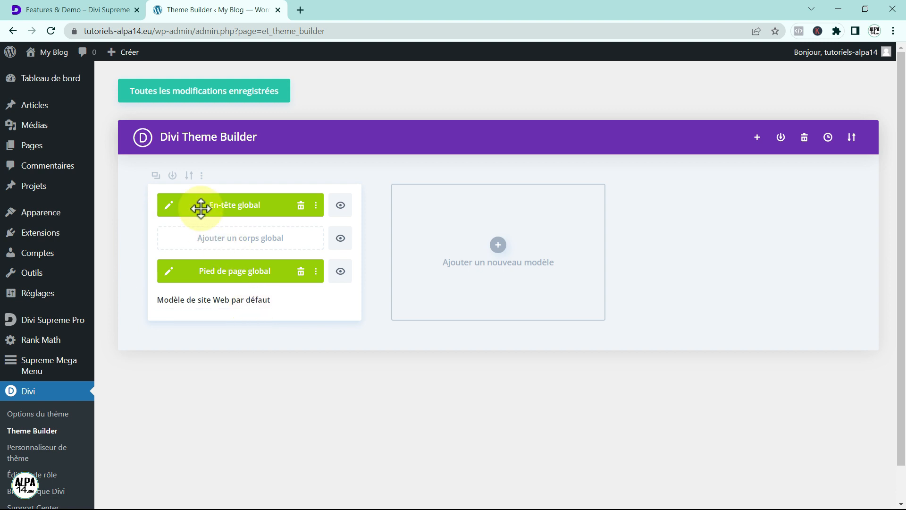
- Inspect the global header's menu module settings and the global footer layout, discarding the header changes on exit
{"action": "left_click", "coordinate": [169, 205]}
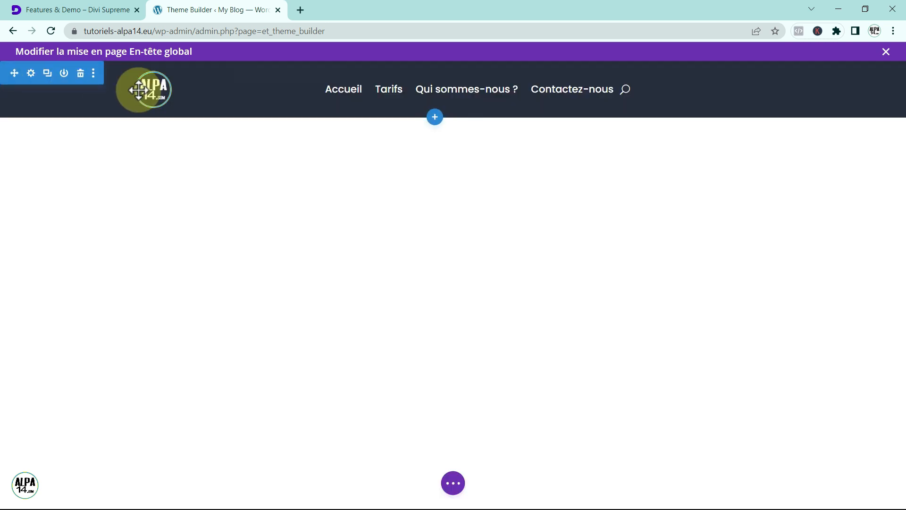
{"action": "left_click", "coordinate": [431, 73]}
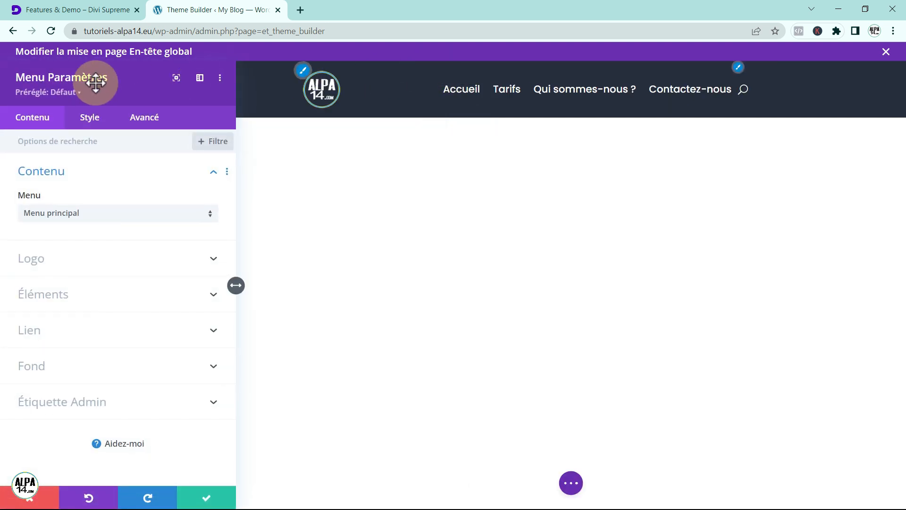
{"action": "left_click", "coordinate": [200, 496]}
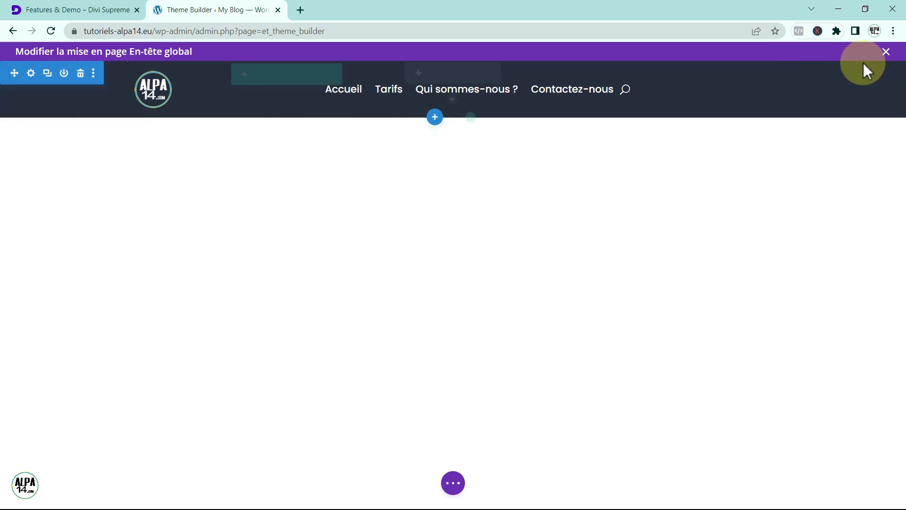
{"action": "left_click", "coordinate": [885, 52]}
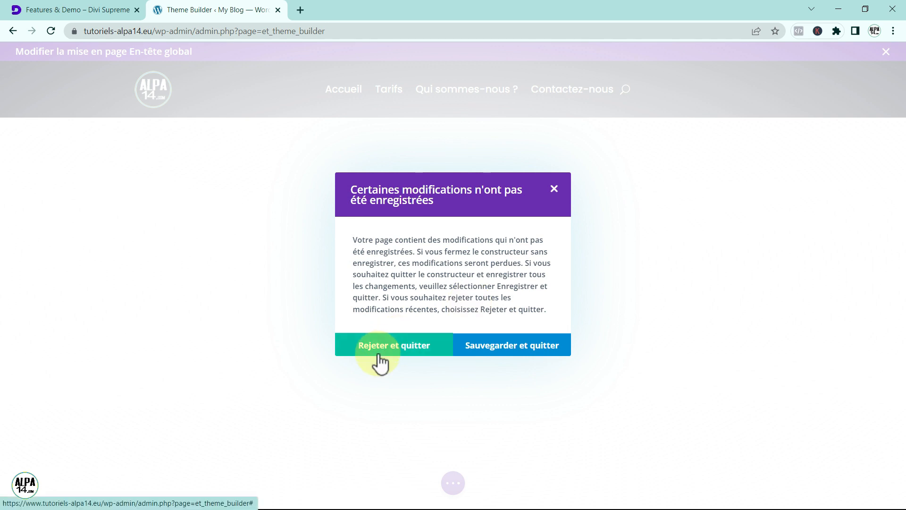
{"action": "left_click", "coordinate": [380, 347]}
{"action": "left_click", "coordinate": [171, 270]}
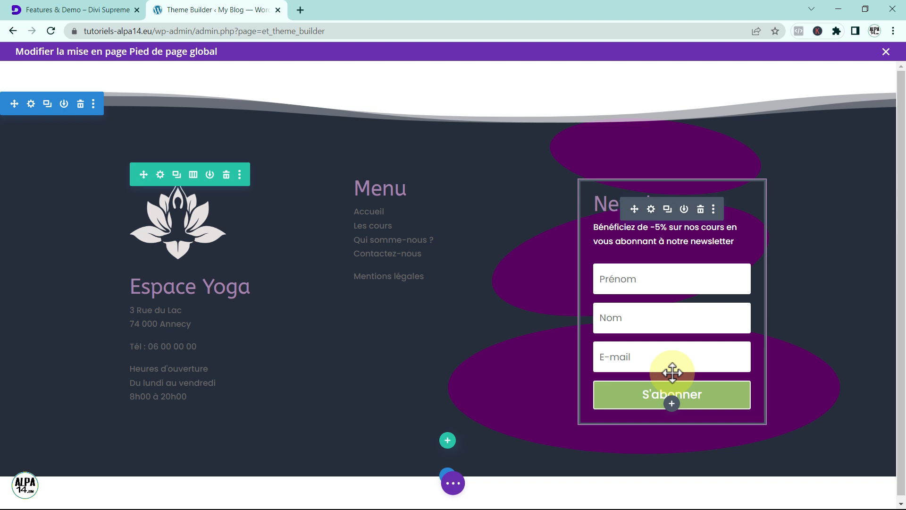
{"action": "left_click", "coordinate": [886, 51]}
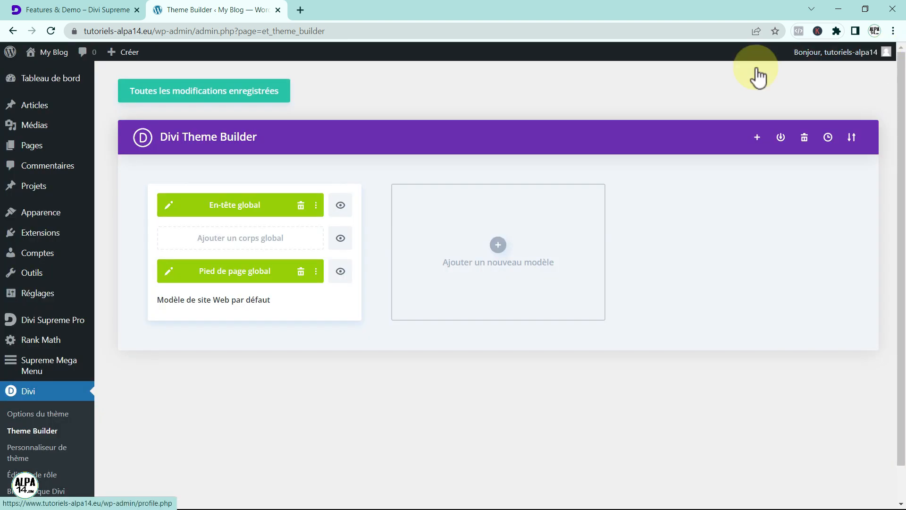
- Open the Accueil page for editing with Divi and start editing its header template
{"action": "mouse_move", "coordinate": [36, 150]}
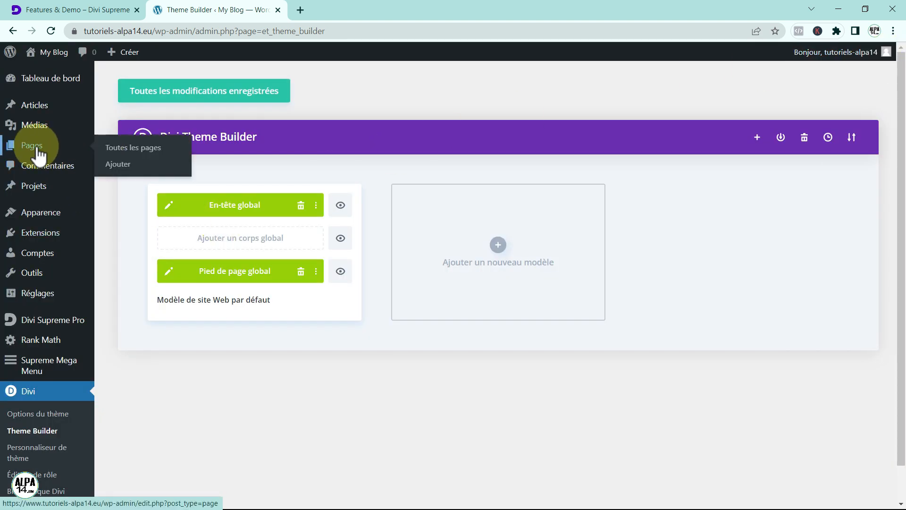
{"action": "left_click", "coordinate": [126, 149]}
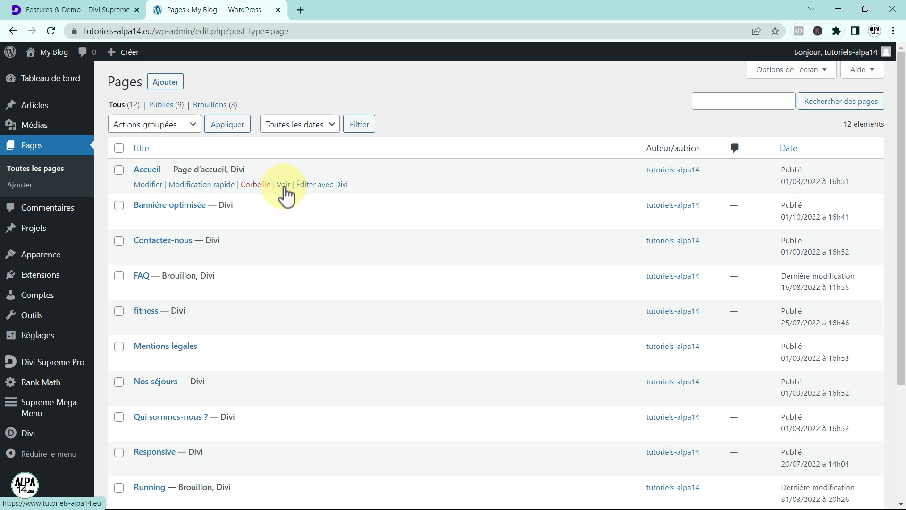
{"action": "left_click", "coordinate": [314, 184]}
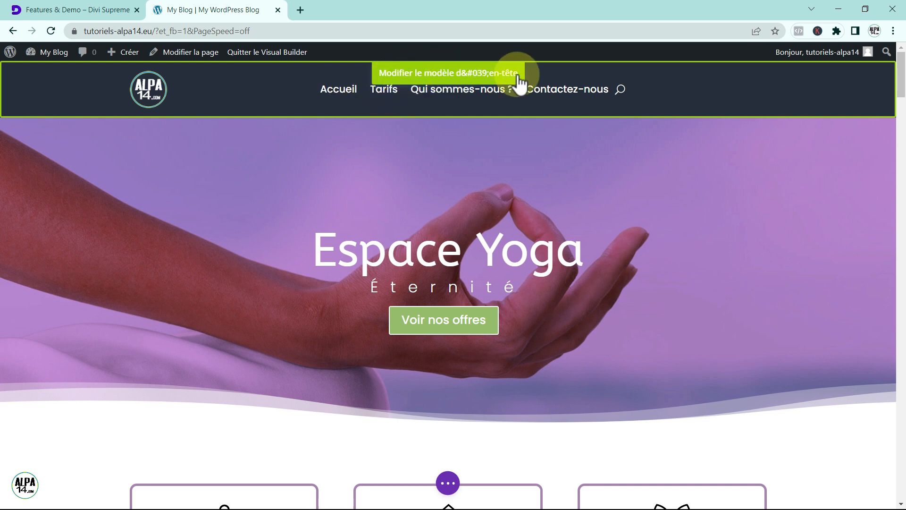
{"action": "left_click", "coordinate": [266, 78]}
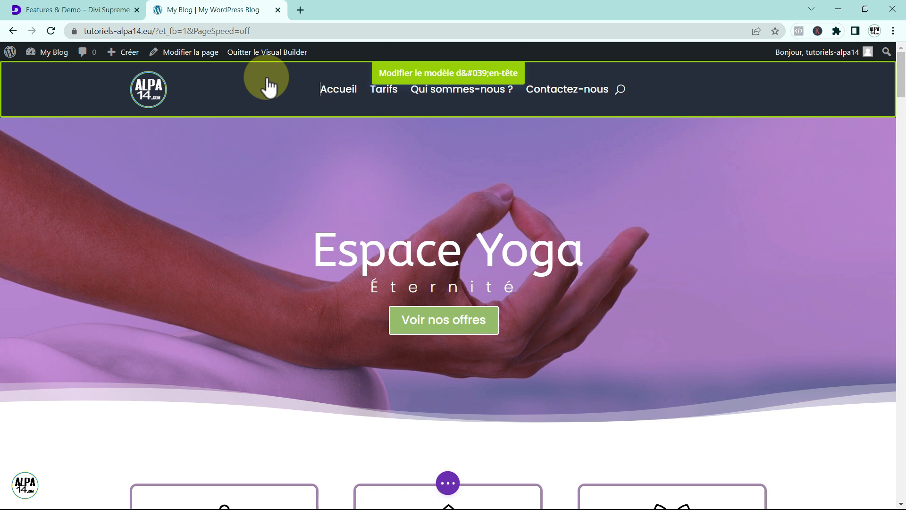
{"action": "left_click", "coordinate": [269, 87]}
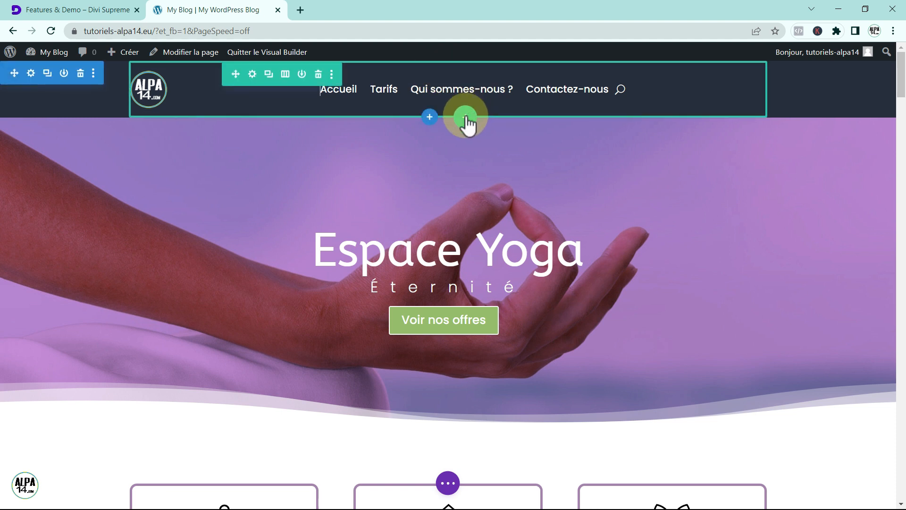
- Insert a one-column row below the header's menu row and add a Supreme Progress Bar module with default settings
{"action": "left_click", "coordinate": [465, 117]}
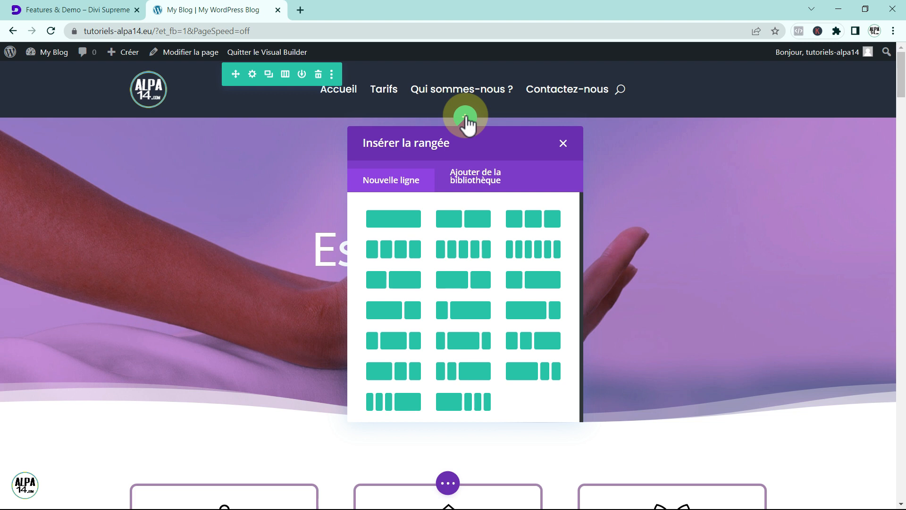
{"action": "left_click", "coordinate": [400, 221]}
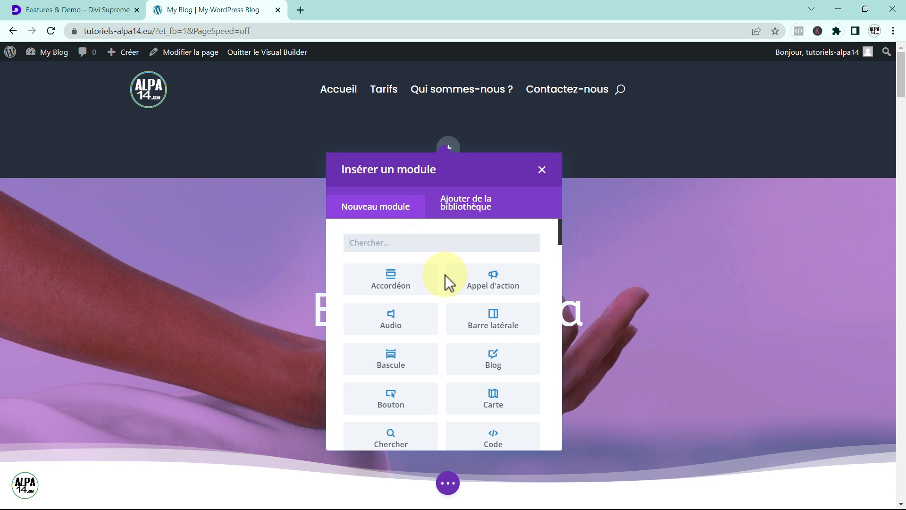
{"action": "scroll", "coordinate": [445, 274], "scroll_direction": "down", "scroll_amount": 10}
{"action": "scroll", "coordinate": [445, 275], "scroll_direction": "down", "scroll_amount": 3}
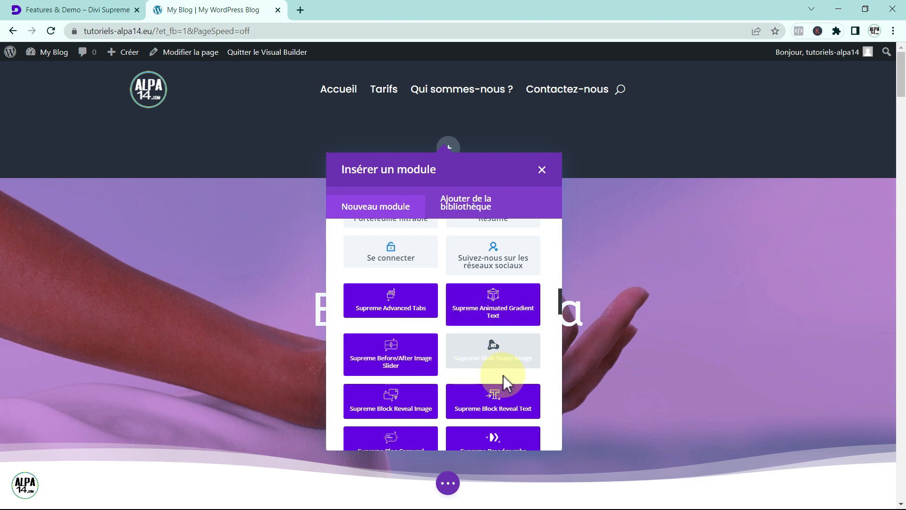
{"action": "scroll", "coordinate": [504, 375], "scroll_direction": "down", "scroll_amount": 8}
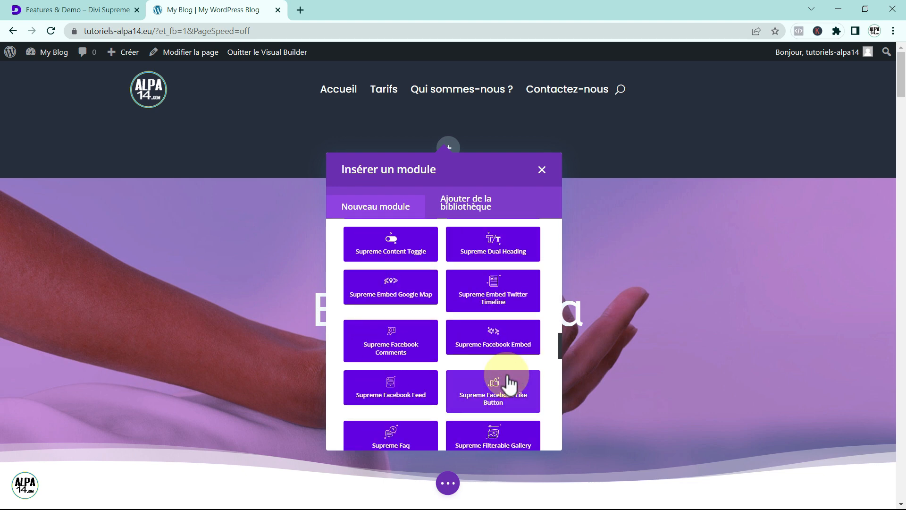
{"action": "scroll", "coordinate": [507, 376], "scroll_direction": "down", "scroll_amount": 8}
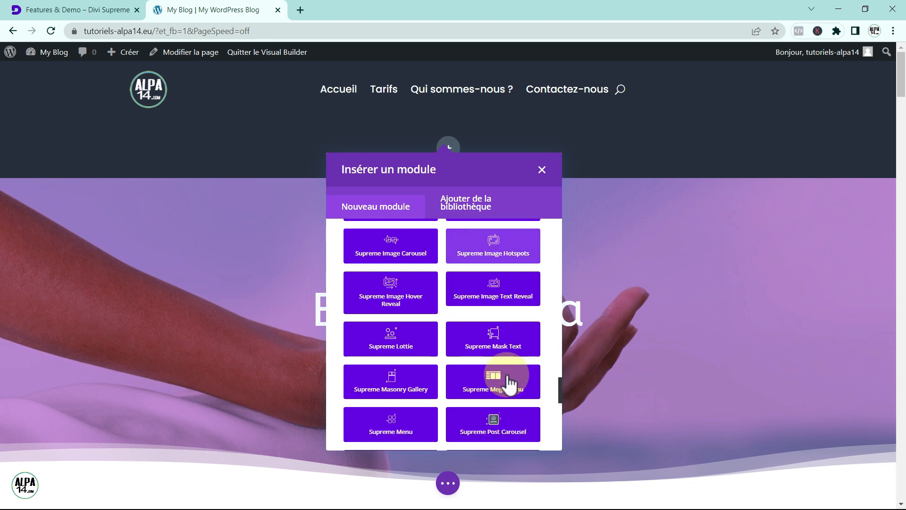
{"action": "scroll", "coordinate": [507, 375], "scroll_direction": "down", "scroll_amount": 6}
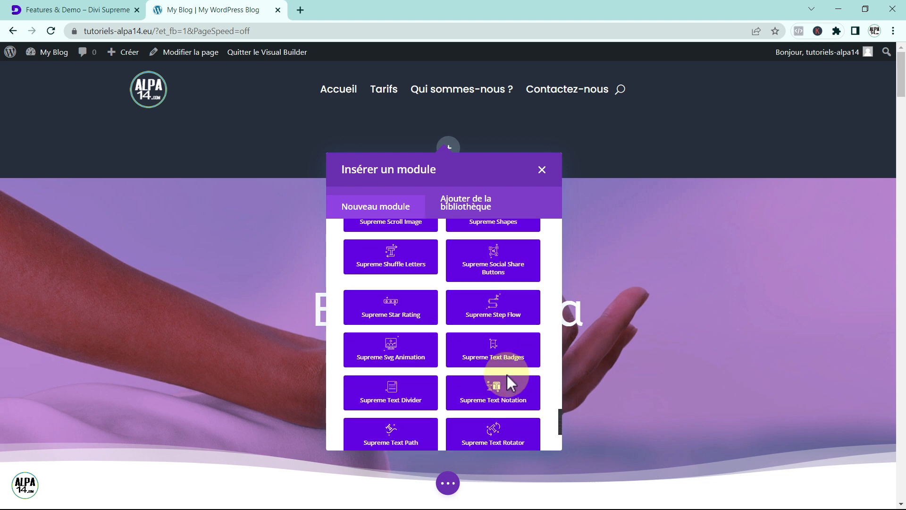
{"action": "scroll", "coordinate": [491, 302], "scroll_direction": "up", "scroll_amount": 2}
{"action": "left_click", "coordinate": [471, 245]}
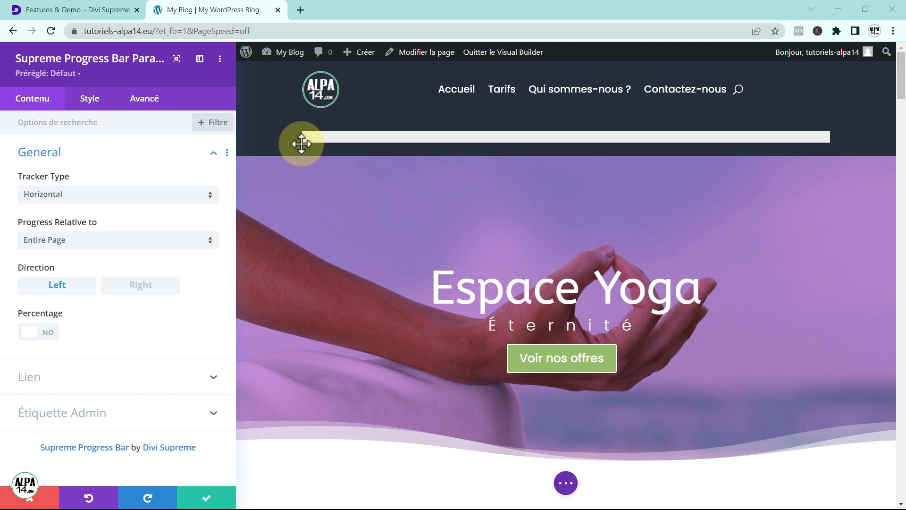
{"action": "left_click", "coordinate": [208, 499]}
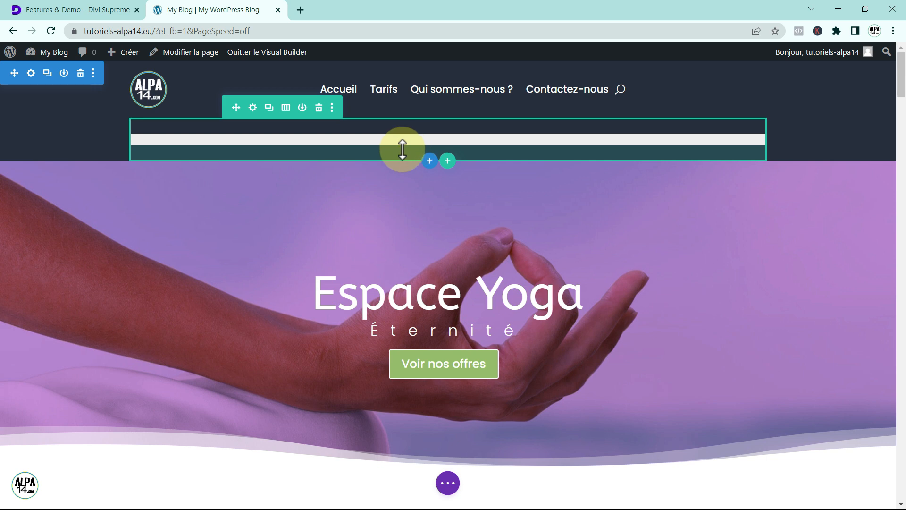
- Set the progress bar row's inner padding to 0px at the top, bottom, left and right
{"action": "left_click", "coordinate": [252, 108]}
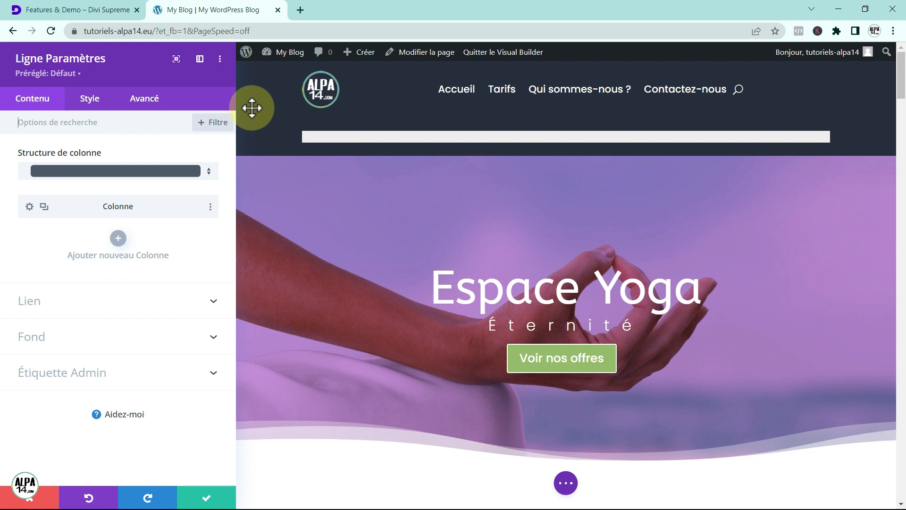
{"action": "left_click", "coordinate": [89, 100]}
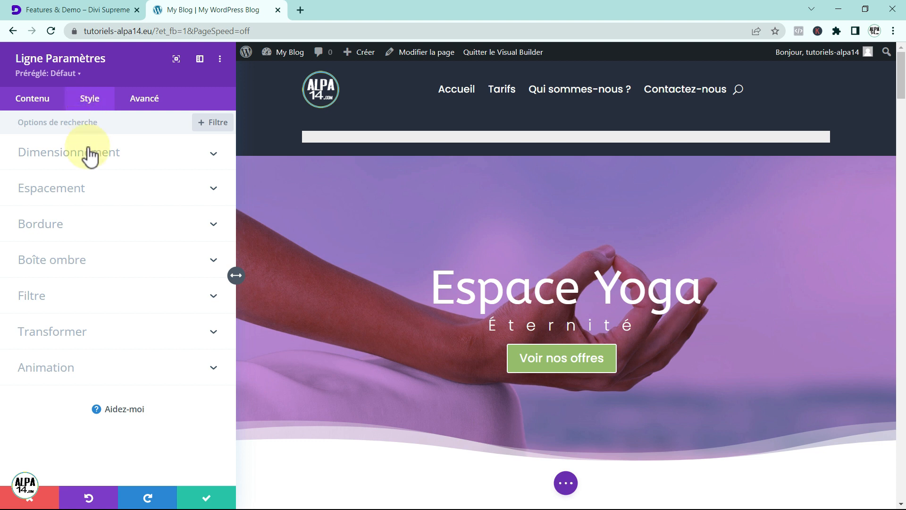
{"action": "left_click", "coordinate": [95, 186]}
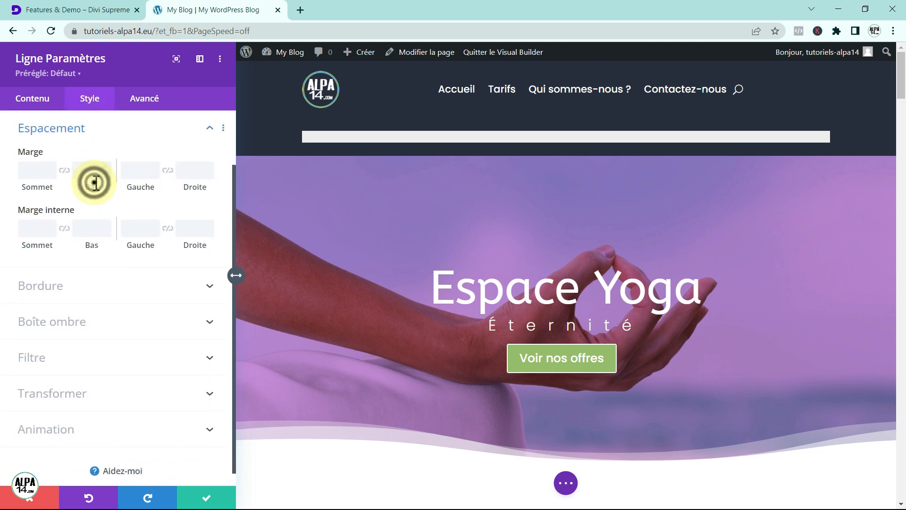
{"action": "left_click", "coordinate": [34, 229]}
{"action": "type", "text": "0"}
{"action": "left_click", "coordinate": [85, 228]}
{"action": "type", "text": "0"}
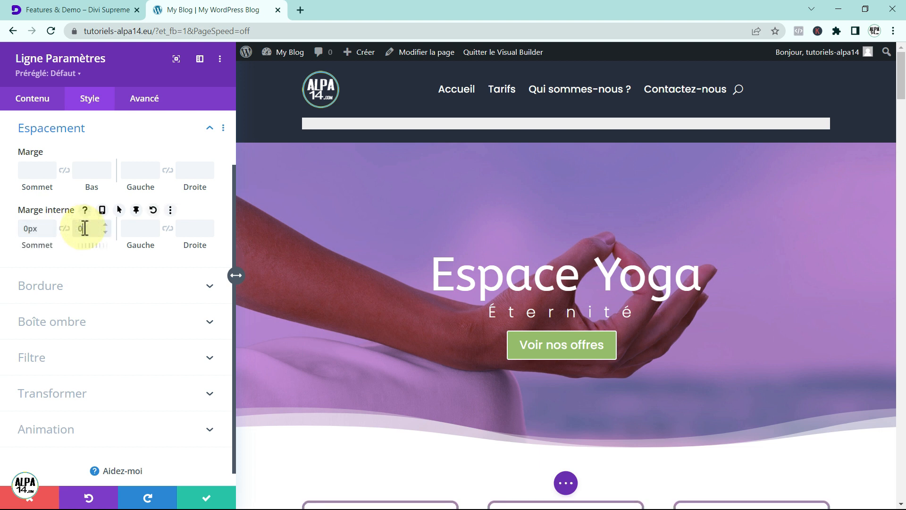
{"action": "left_click", "coordinate": [132, 230]}
{"action": "type", "text": "0"}
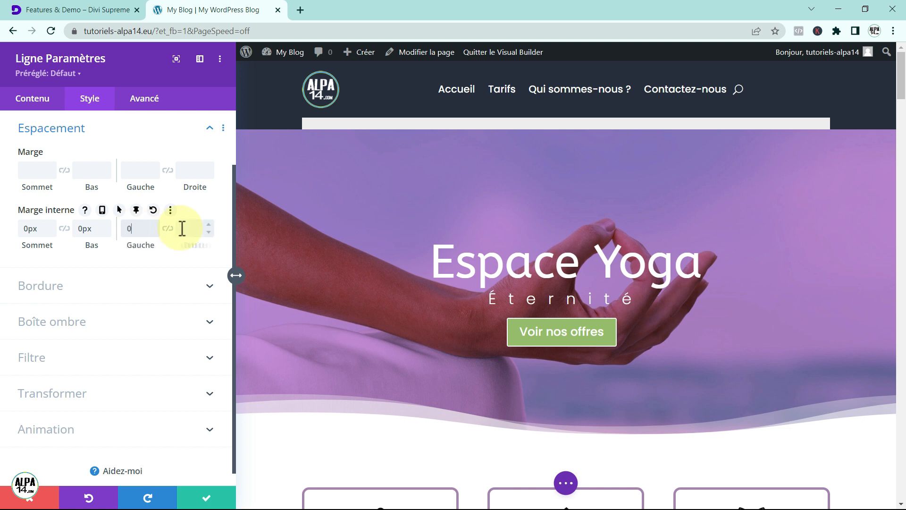
{"action": "type", "text": "0"}
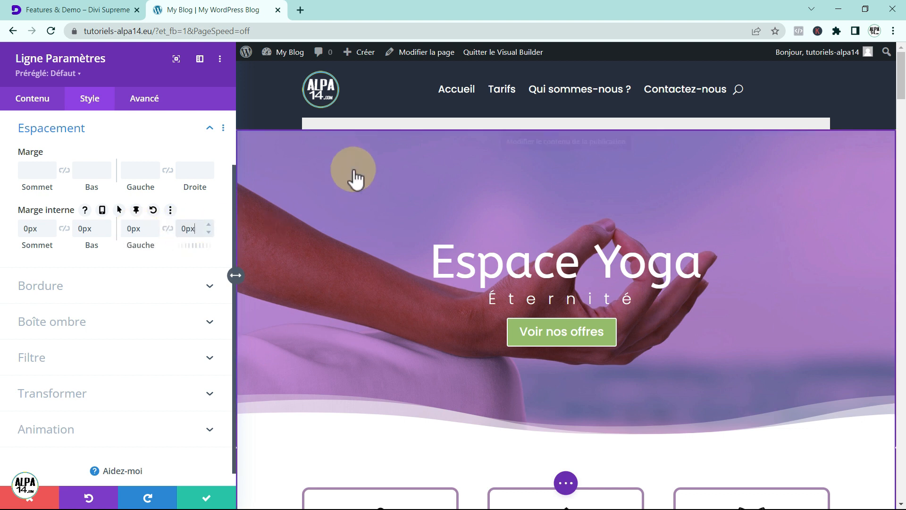
{"action": "left_click", "coordinate": [303, 126]}
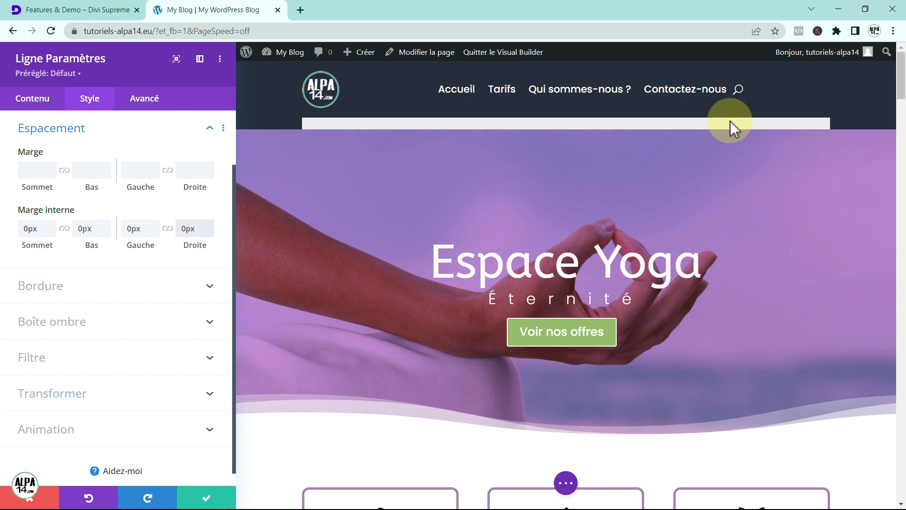
- Set the progress bar row's width and maximum width to 100% and save the row settings
{"action": "left_click", "coordinate": [209, 128]}
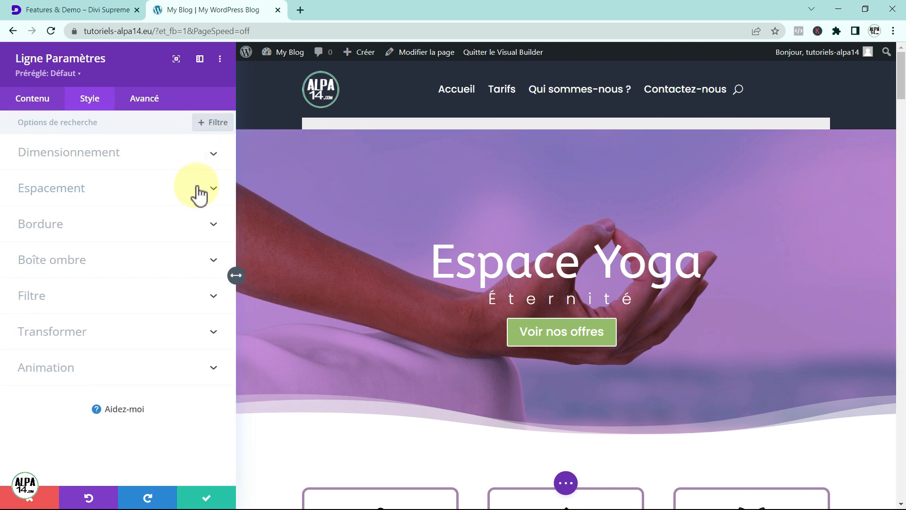
{"action": "left_click", "coordinate": [200, 158]}
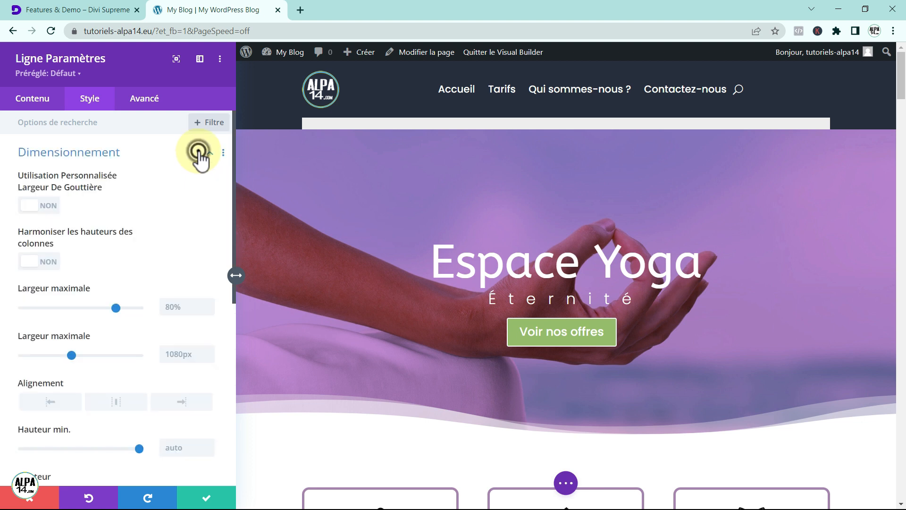
{"action": "double_click", "coordinate": [187, 305]}
{"action": "type", "text": "100%"}
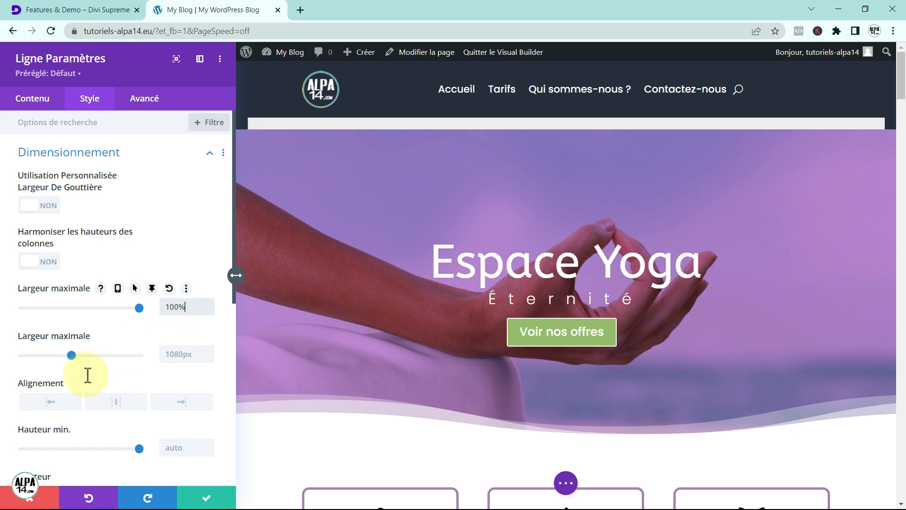
{"action": "left_click", "coordinate": [175, 354]}
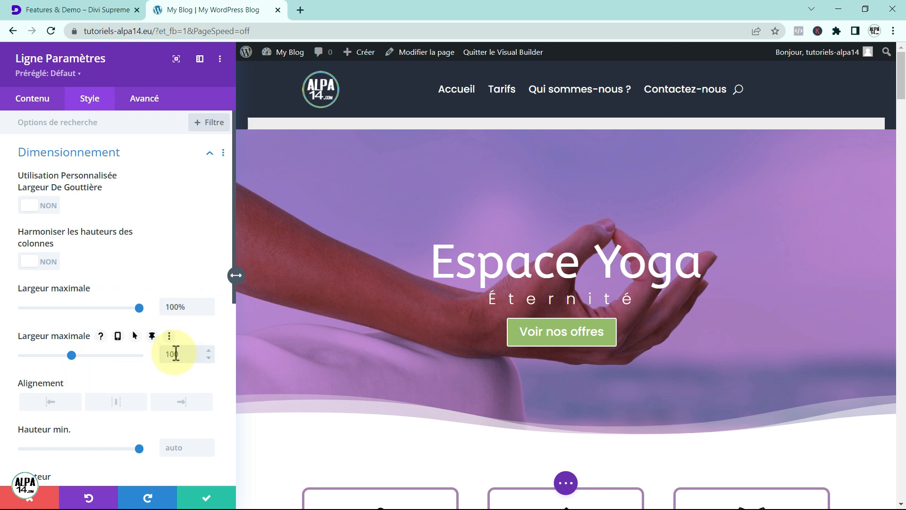
{"action": "type", "text": "100%"}
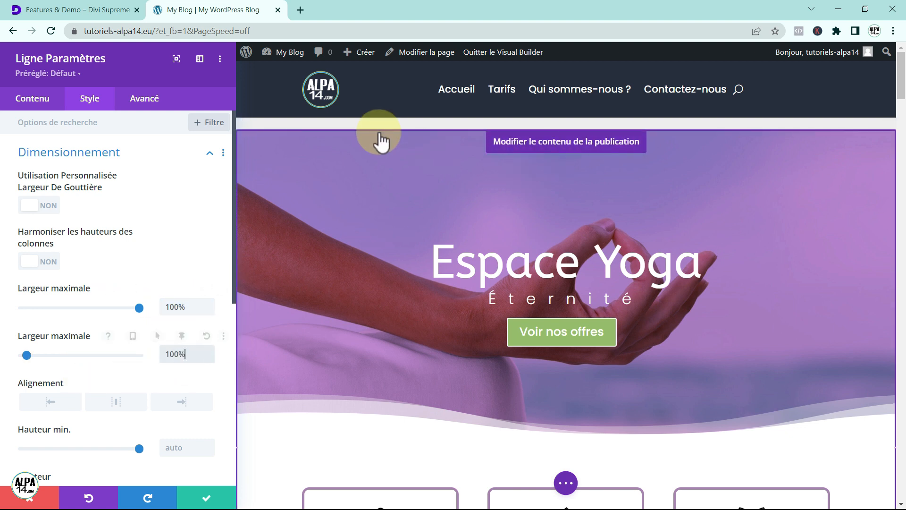
{"action": "left_click", "coordinate": [205, 500]}
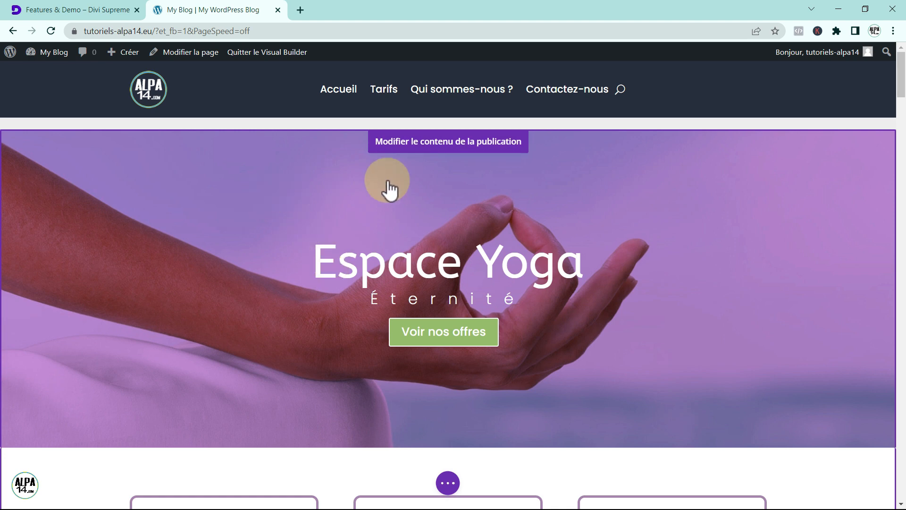
- Check how the progress bar fills while scrolling down the page, then return to the header
{"action": "scroll", "coordinate": [616, 182], "scroll_direction": "down", "scroll_amount": 8}
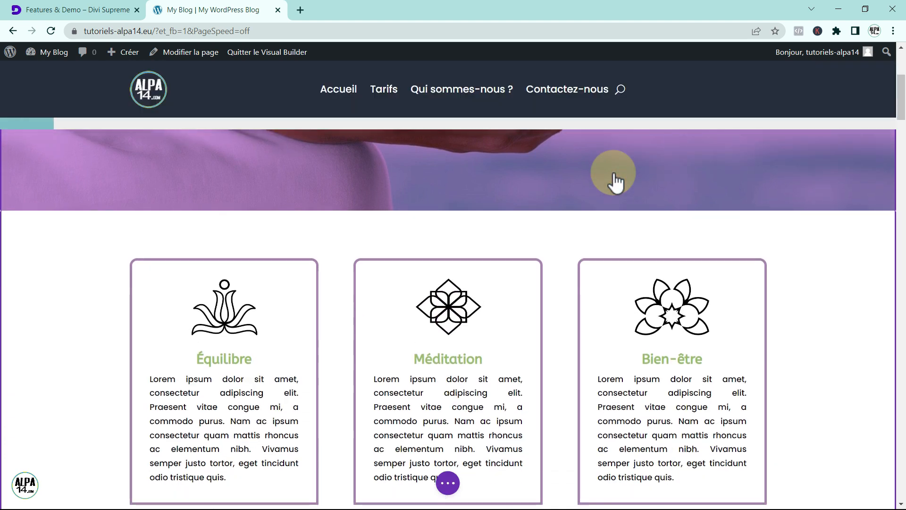
{"action": "scroll", "coordinate": [455, 145], "scroll_direction": "down", "scroll_amount": 8}
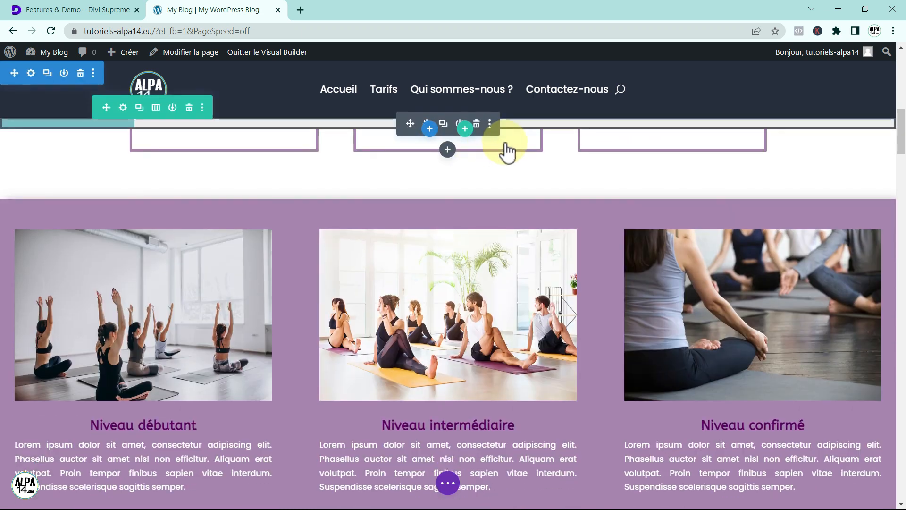
{"action": "scroll", "coordinate": [599, 218], "scroll_direction": "down", "scroll_amount": 10}
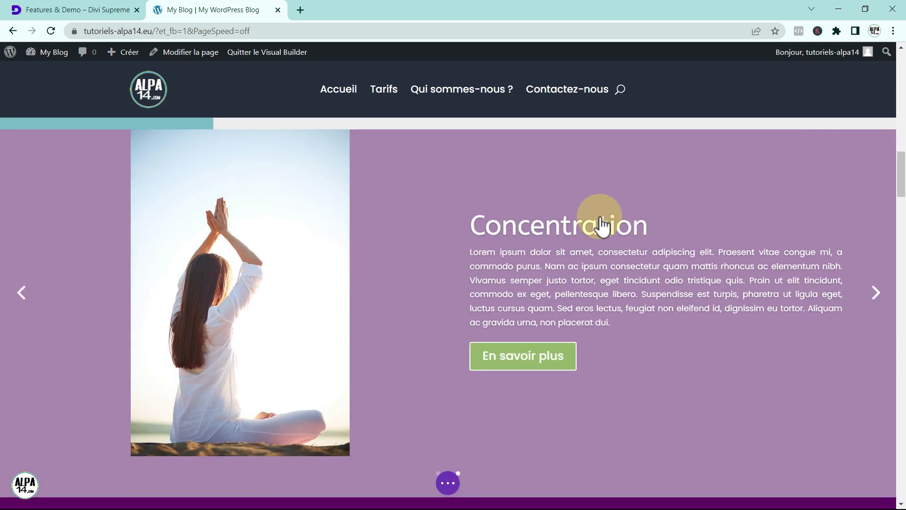
{"action": "scroll", "coordinate": [598, 218], "scroll_direction": "down", "scroll_amount": 4}
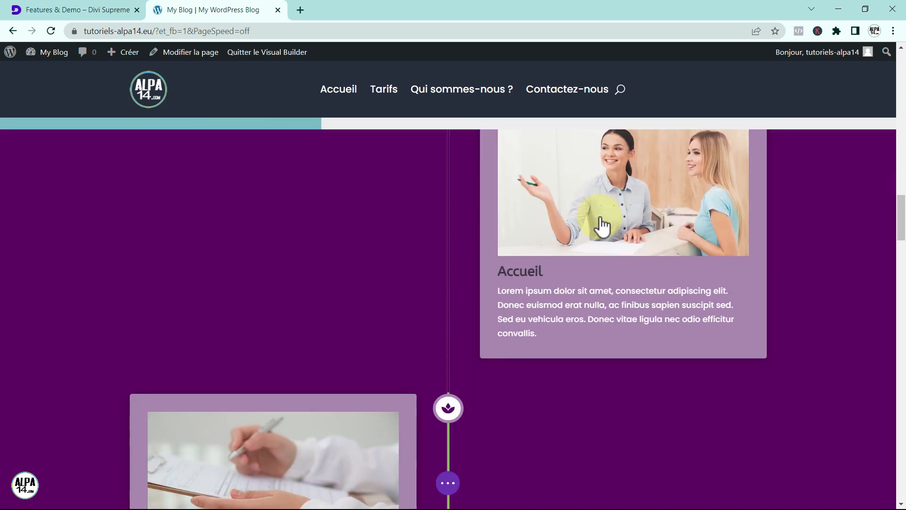
{"action": "scroll", "coordinate": [600, 222], "scroll_direction": "up", "scroll_amount": 12}
{"action": "scroll", "coordinate": [600, 222], "scroll_direction": "up", "scroll_amount": 8}
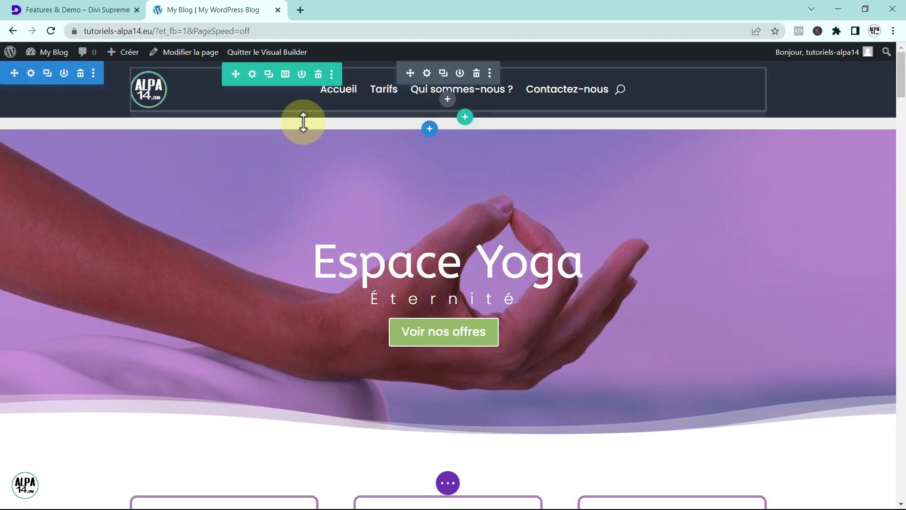
- Move the progress bar row above the menu row in the header section
{"action": "mouse_move", "coordinate": [309, 126]}
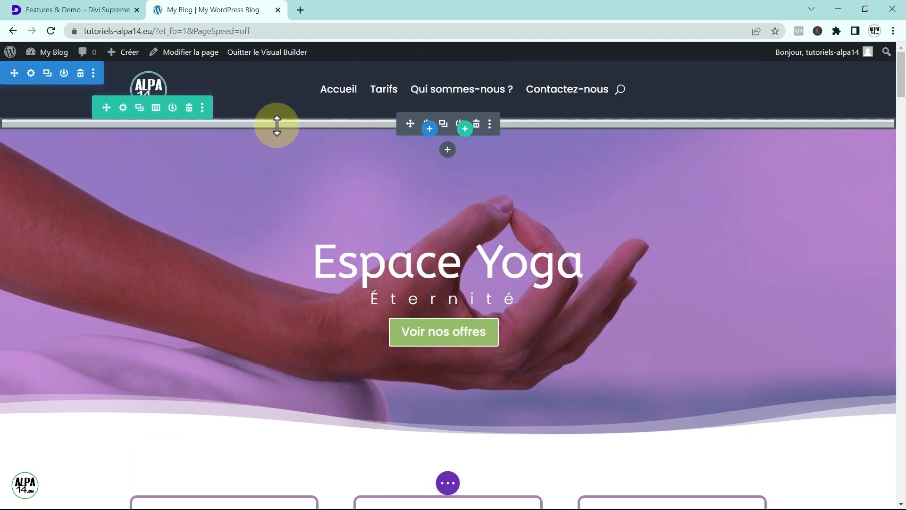
{"action": "left_click", "coordinate": [103, 110]}
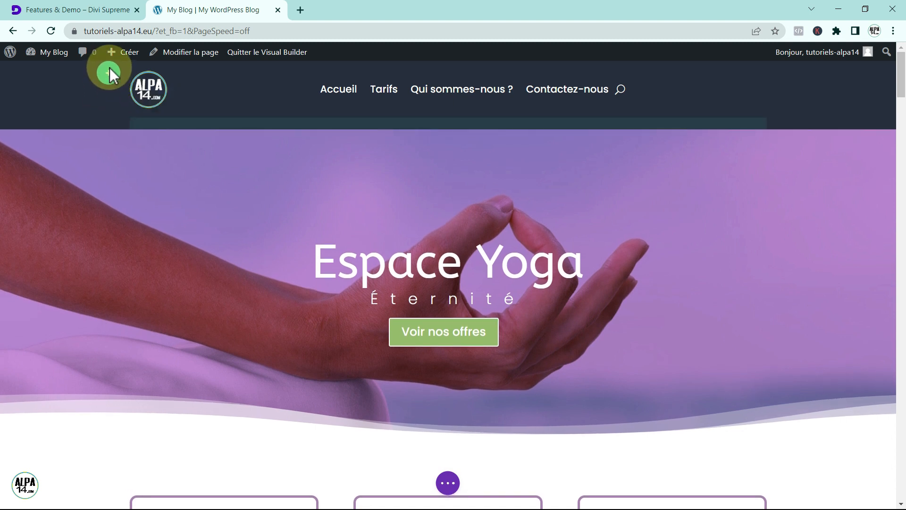
{"action": "mouse_move", "coordinate": [112, 55]}
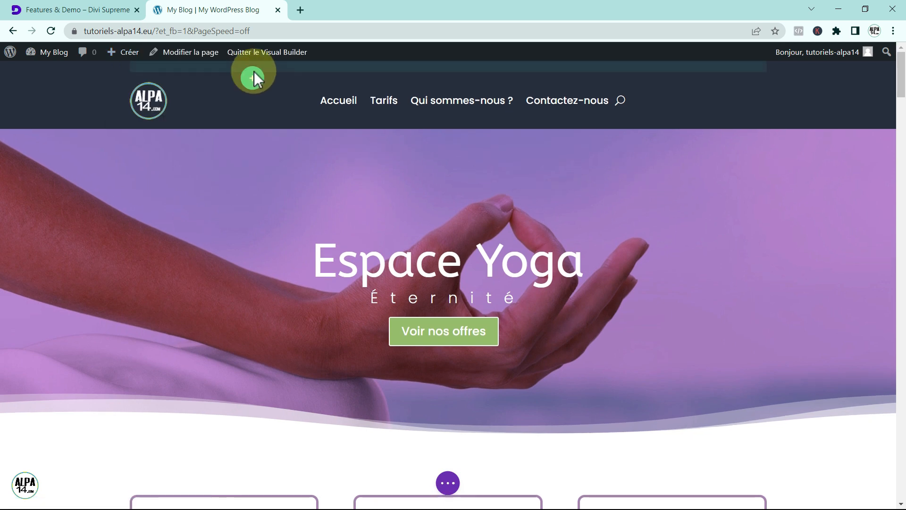
{"action": "left_click", "coordinate": [252, 73]}
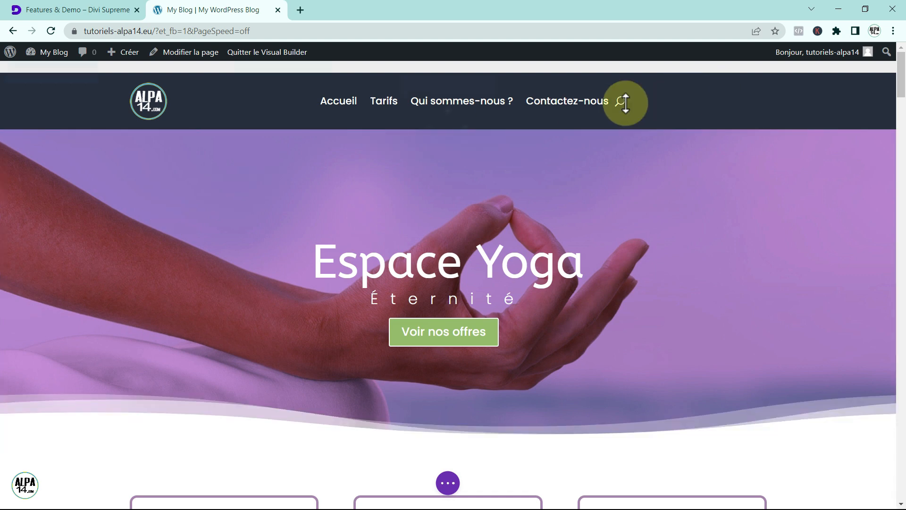
{"action": "scroll", "coordinate": [264, 165], "scroll_direction": "down", "scroll_amount": 2}
{"action": "scroll", "coordinate": [265, 165], "scroll_direction": "up", "scroll_amount": 3}
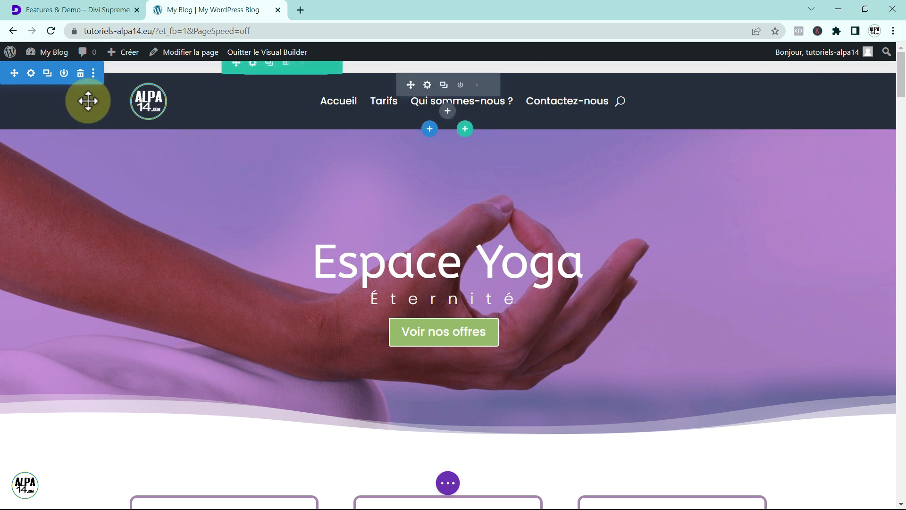
- Set the header section's sticky position to "Ne colle pas", save, and check the header's behaviour while scrolling
{"action": "left_click", "coordinate": [32, 73]}
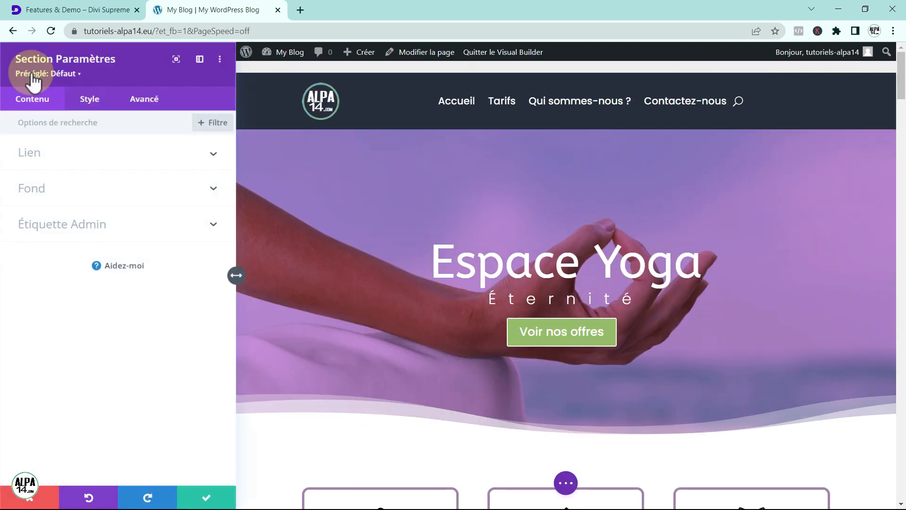
{"action": "left_click", "coordinate": [143, 105]}
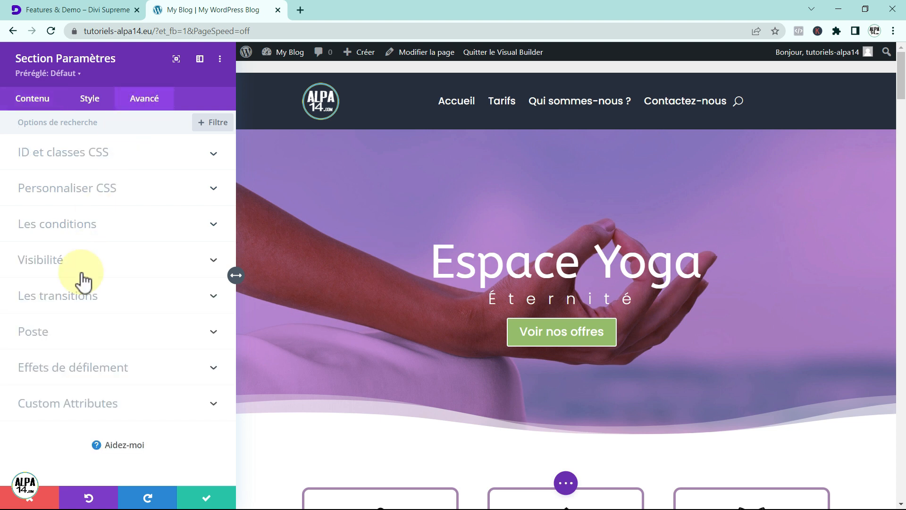
{"action": "left_click", "coordinate": [78, 368]}
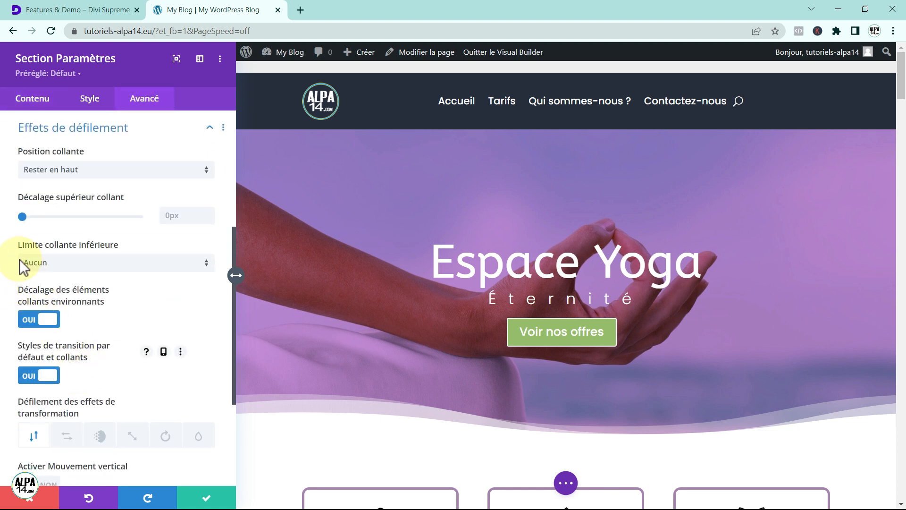
{"action": "mouse_move", "coordinate": [109, 161]}
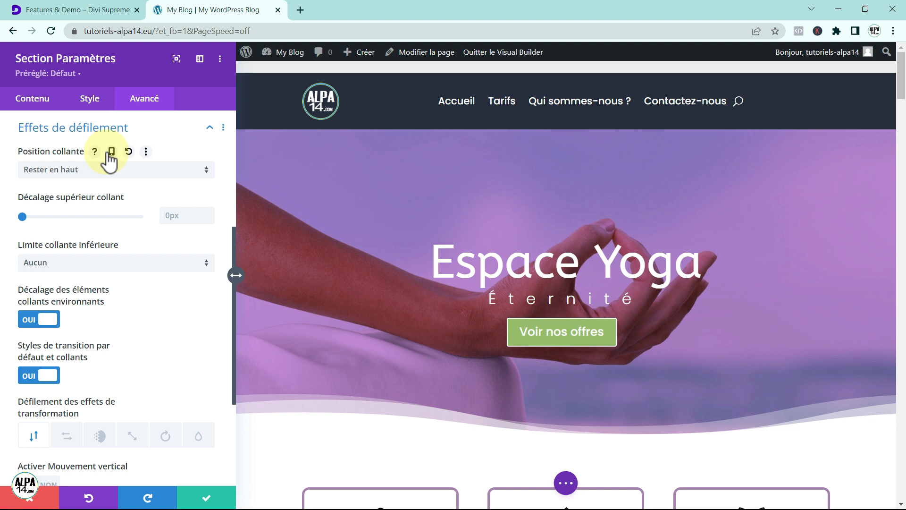
{"action": "left_click", "coordinate": [208, 171]}
{"action": "left_click", "coordinate": [83, 180]}
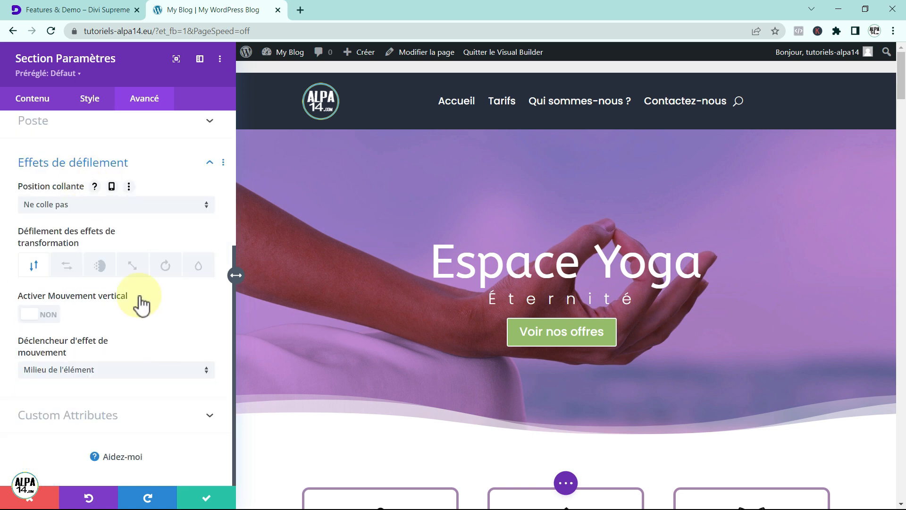
{"action": "left_click", "coordinate": [206, 498]}
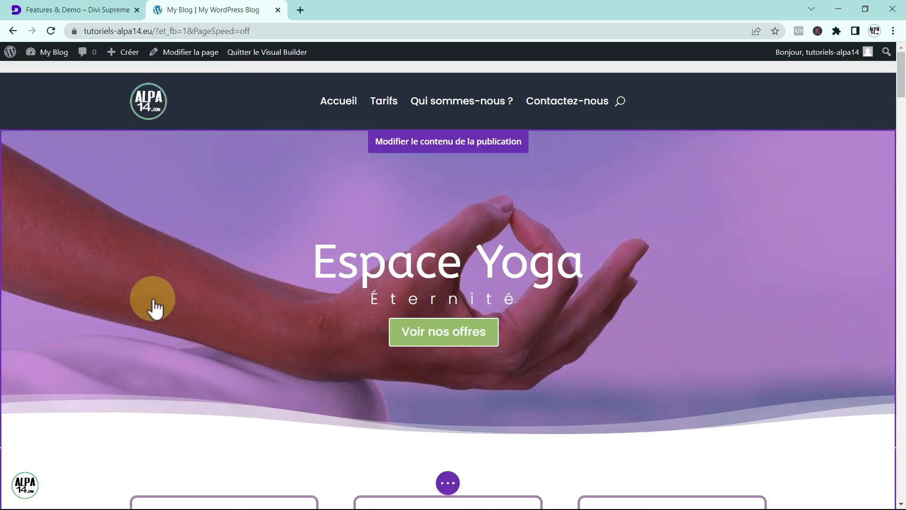
{"action": "scroll", "coordinate": [146, 309], "scroll_direction": "down", "scroll_amount": 12}
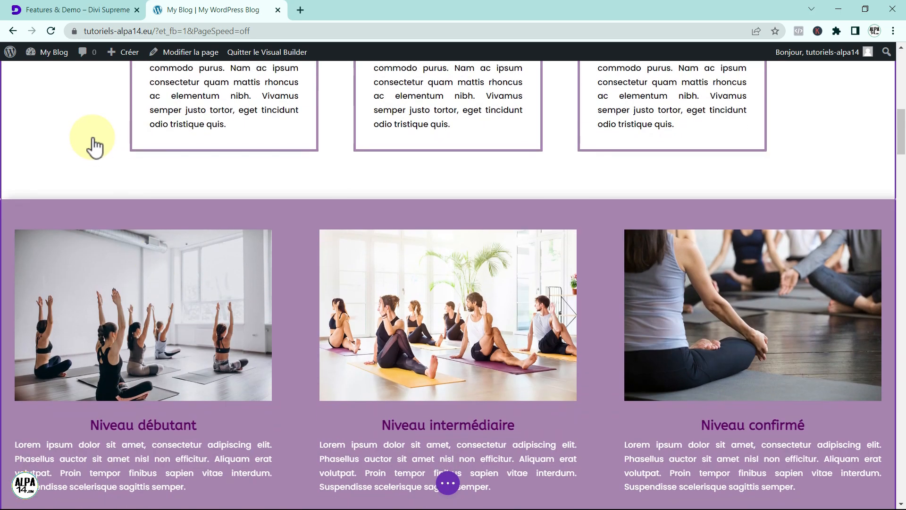
{"action": "scroll", "coordinate": [303, 277], "scroll_direction": "down", "scroll_amount": 4}
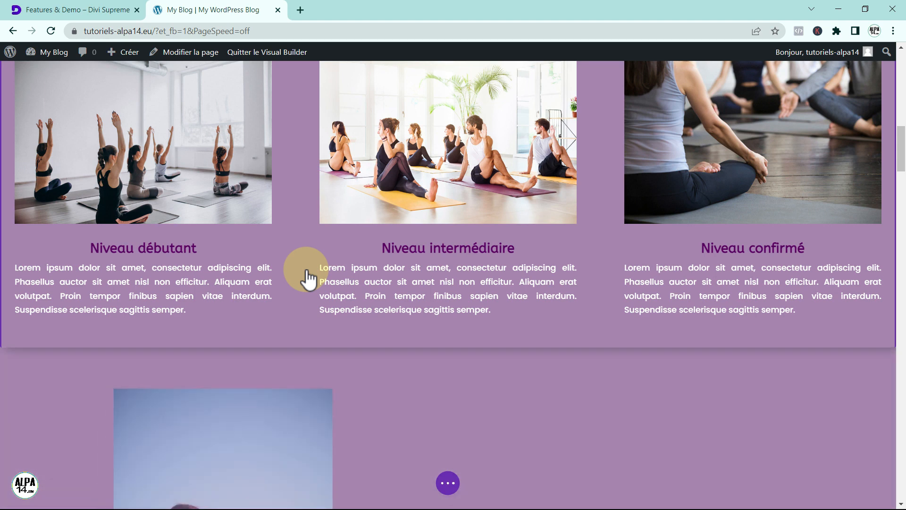
{"action": "scroll", "coordinate": [307, 270], "scroll_direction": "up", "scroll_amount": 12}
- Set the header section's sticky position to "Rester en haut", save the section settings, and check the header while scrolling the page
{"action": "mouse_move", "coordinate": [79, 85]}
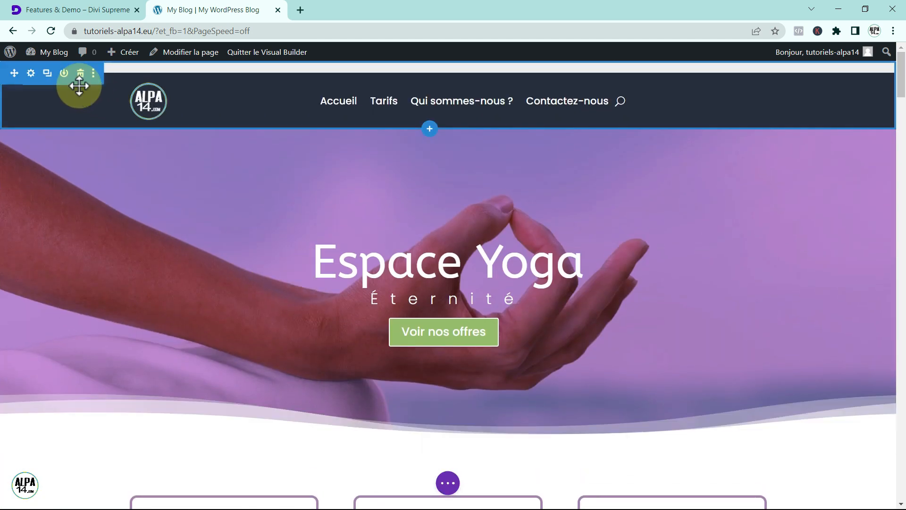
{"action": "left_click", "coordinate": [32, 73]}
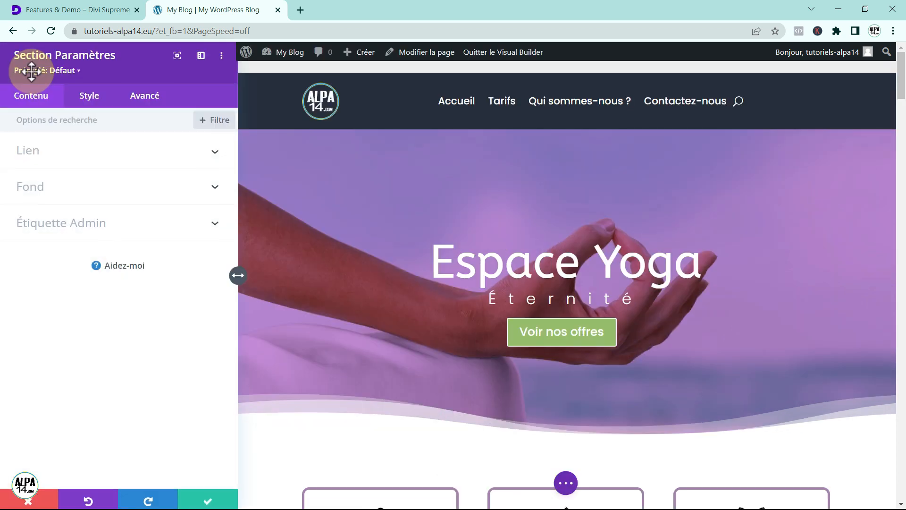
{"action": "left_click", "coordinate": [144, 98]}
{"action": "left_click", "coordinate": [70, 366]}
{"action": "scroll", "coordinate": [75, 373], "scroll_direction": "down", "scroll_amount": 4}
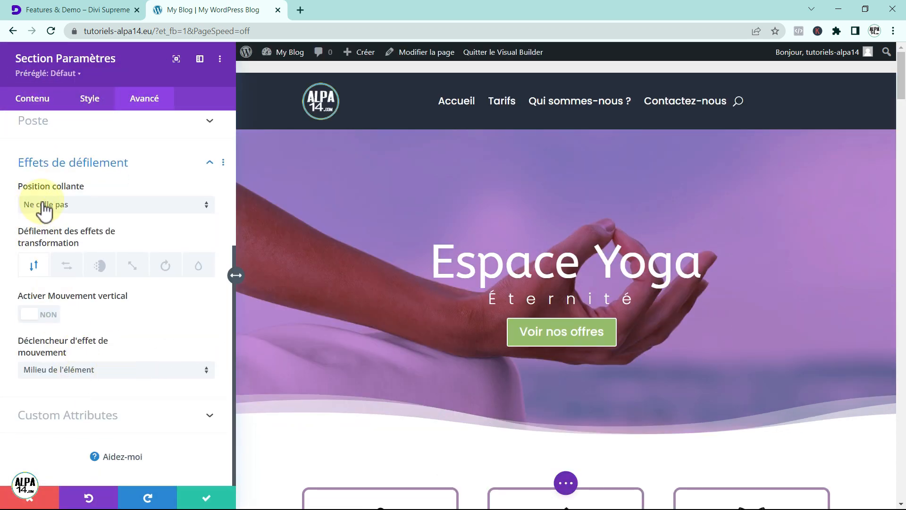
{"action": "left_click", "coordinate": [206, 210]}
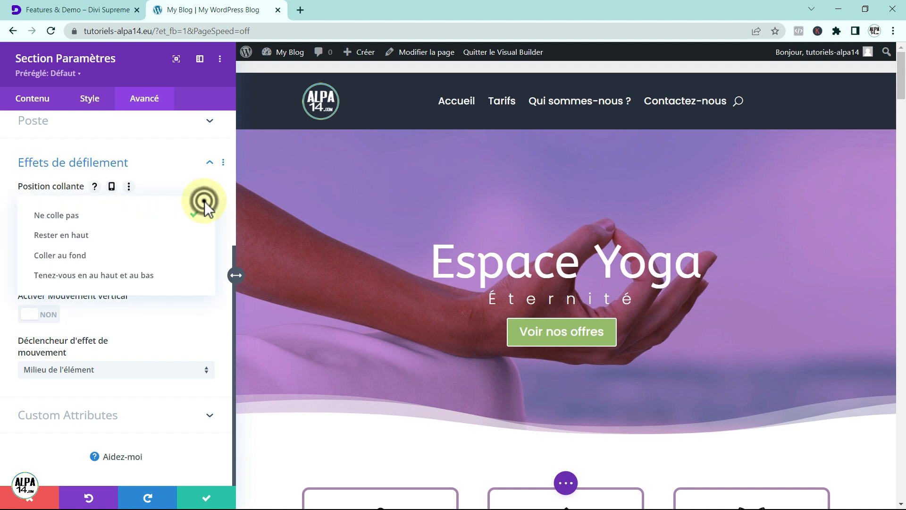
{"action": "left_click", "coordinate": [87, 235]}
{"action": "left_click", "coordinate": [200, 503]}
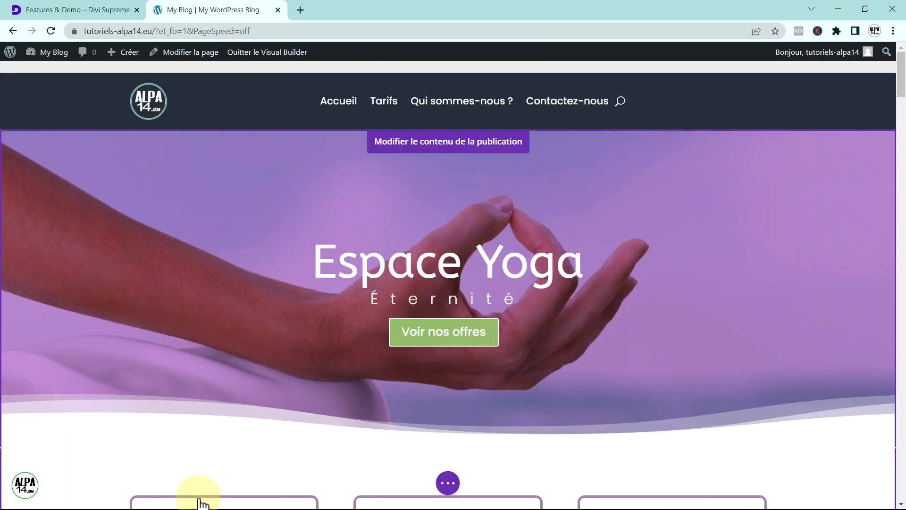
{"action": "scroll", "coordinate": [238, 201], "scroll_direction": "down", "scroll_amount": 20}
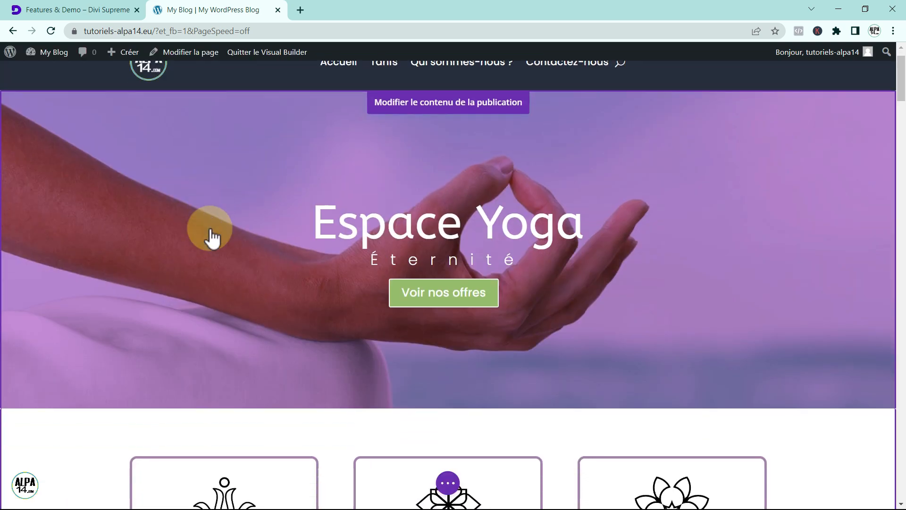
{"action": "scroll", "coordinate": [212, 237], "scroll_direction": "down", "scroll_amount": 5}
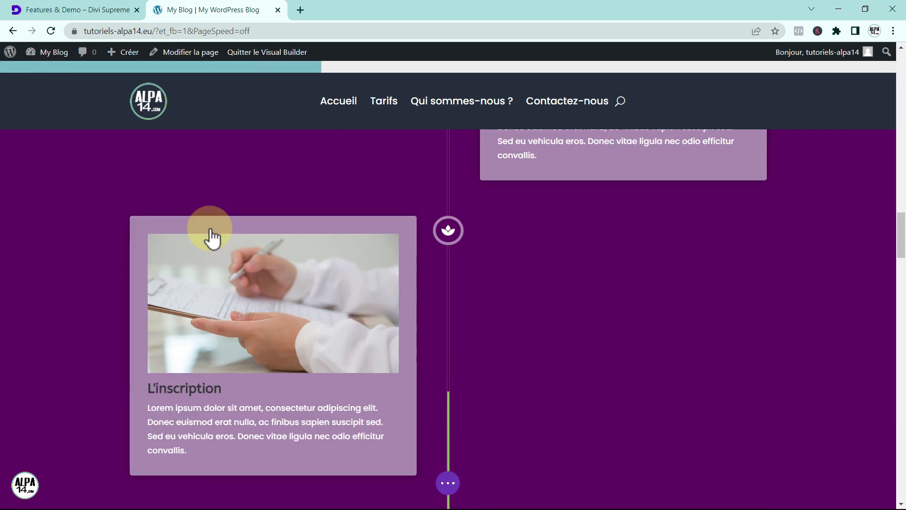
{"action": "scroll", "coordinate": [211, 237], "scroll_direction": "up", "scroll_amount": 15}
{"action": "scroll", "coordinate": [210, 236], "scroll_direction": "up", "scroll_amount": 8}
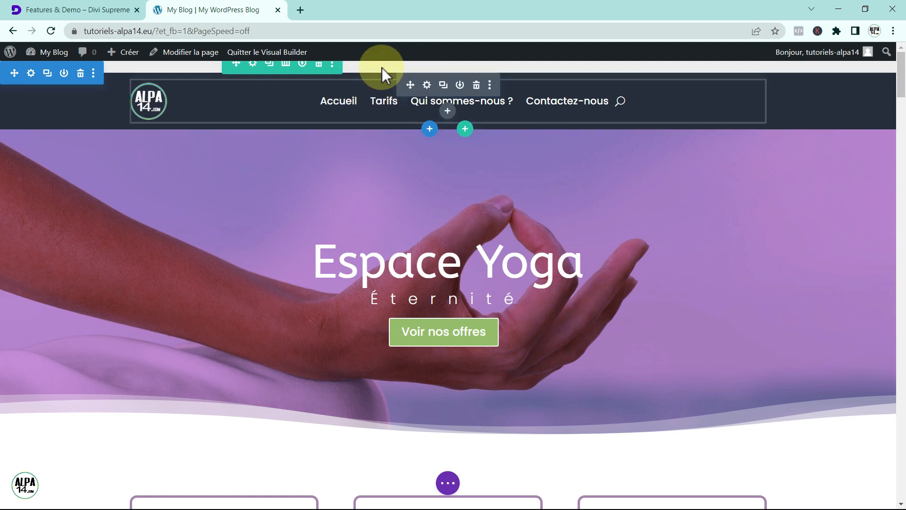
- Open the settings of the Supreme Progress Bar module in the header
{"action": "left_click", "coordinate": [426, 67]}
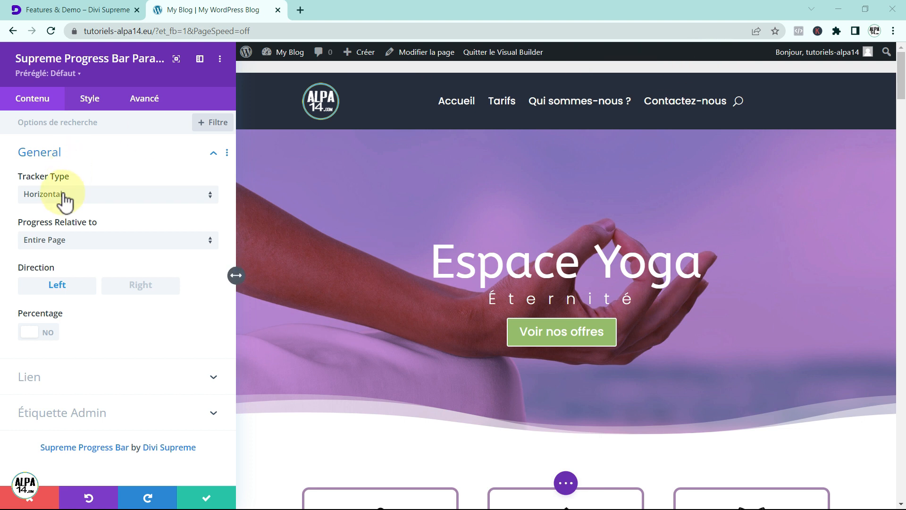
- Try the Circular tracker type and the Right direction while scrolling the page, and restore Horizontal and Left
{"action": "left_click", "coordinate": [208, 195]}
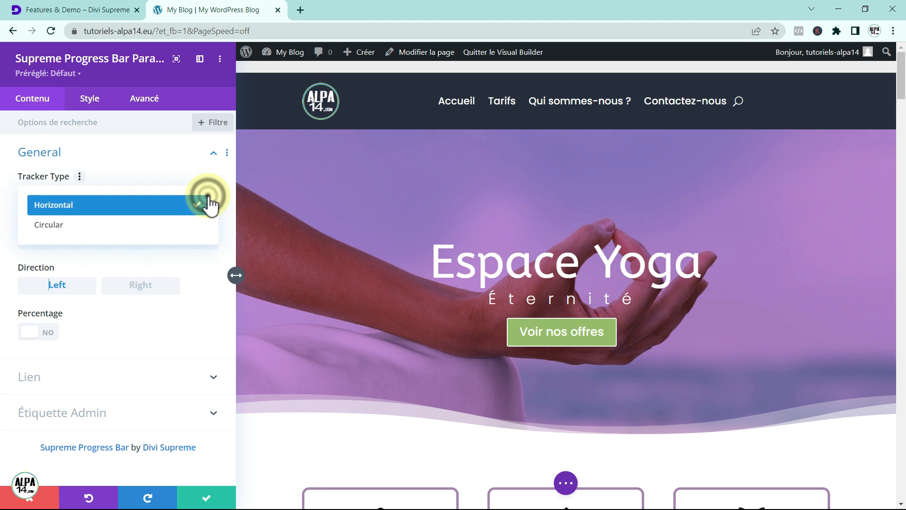
{"action": "left_click", "coordinate": [98, 224]}
{"action": "scroll", "coordinate": [522, 171], "scroll_direction": "down", "scroll_amount": 5}
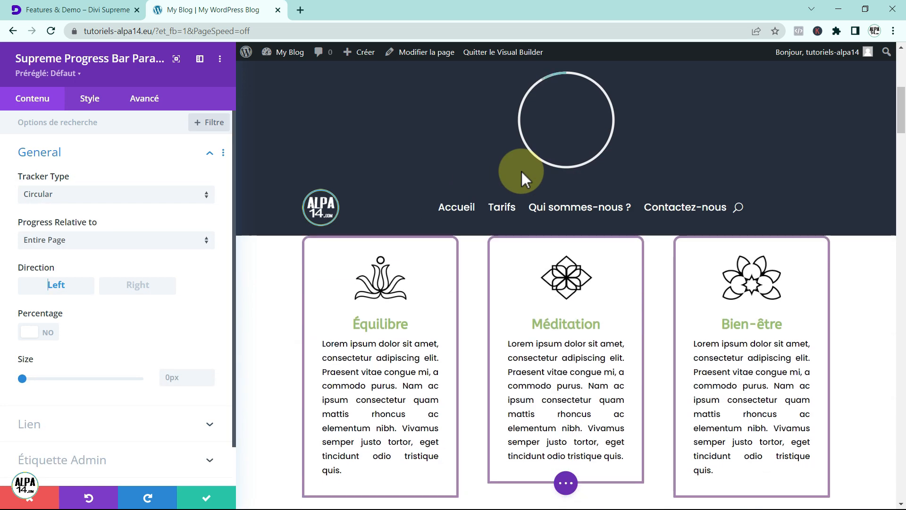
{"action": "scroll", "coordinate": [521, 171], "scroll_direction": "down", "scroll_amount": 5}
{"action": "scroll", "coordinate": [481, 185], "scroll_direction": "up", "scroll_amount": 10}
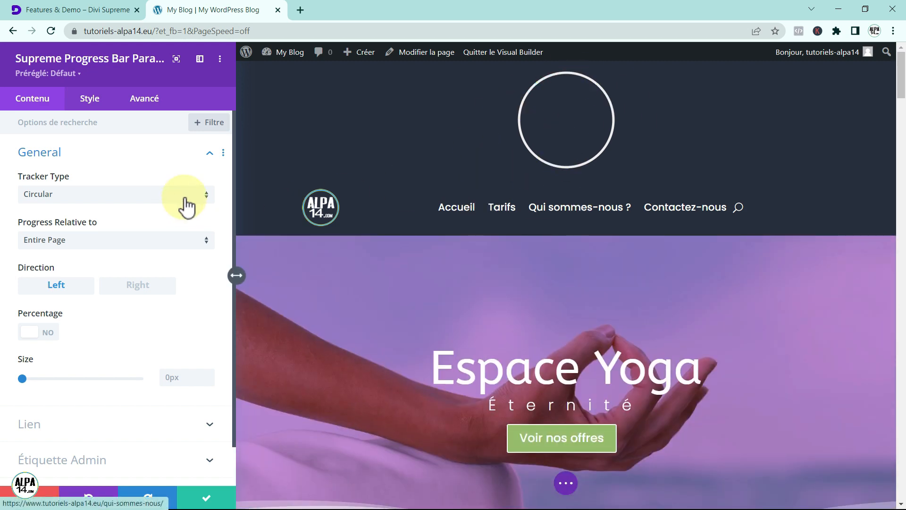
{"action": "left_click", "coordinate": [203, 194]}
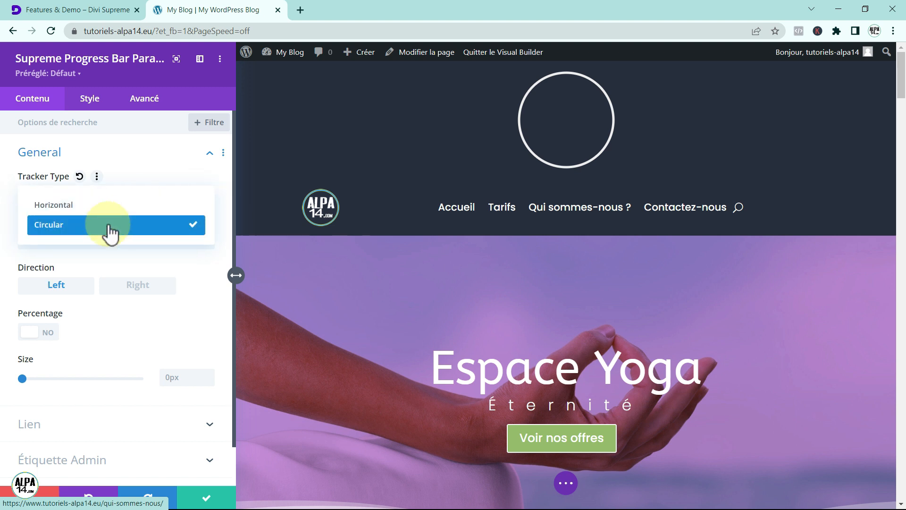
{"action": "left_click", "coordinate": [107, 206]}
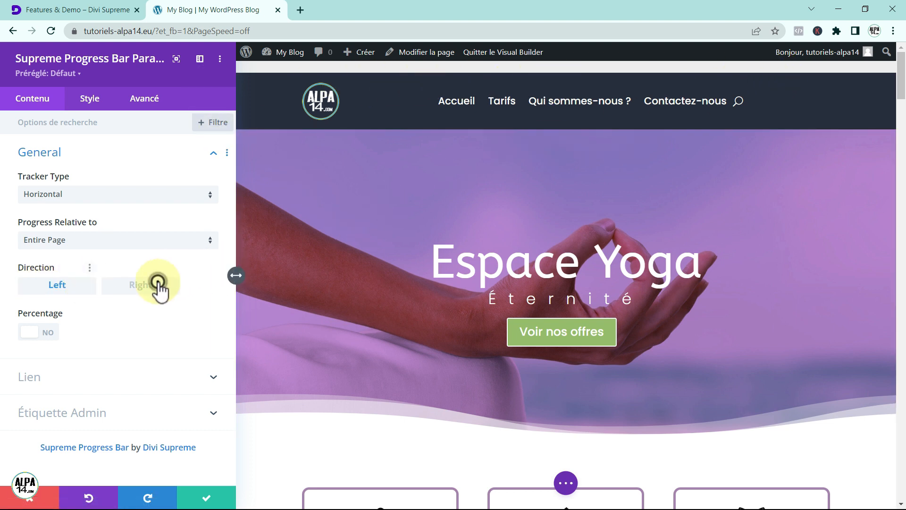
{"action": "scroll", "coordinate": [596, 273], "scroll_direction": "down", "scroll_amount": 15}
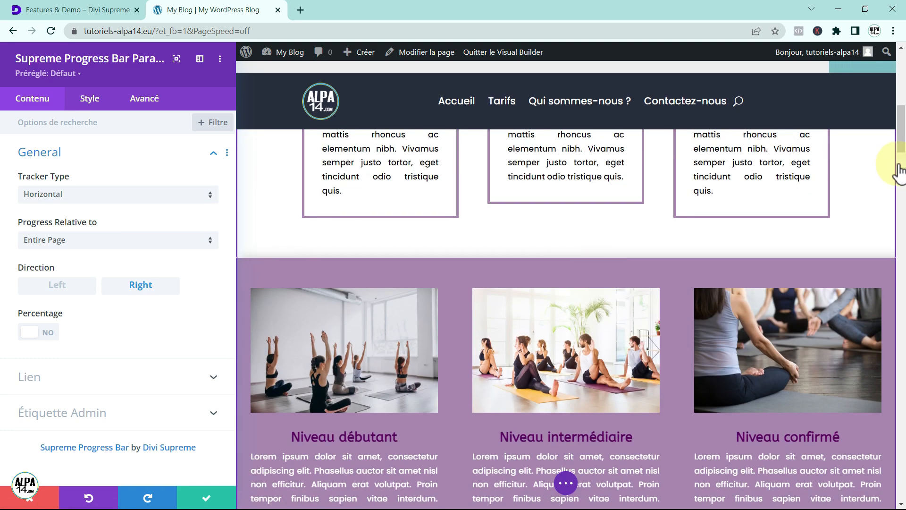
{"action": "scroll", "coordinate": [556, 264], "scroll_direction": "up", "scroll_amount": 15}
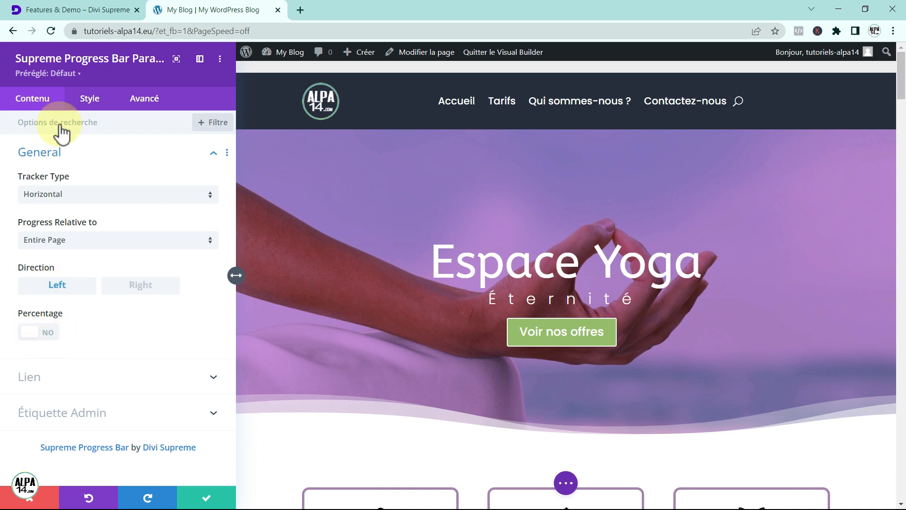
- Enable the percentage display on the progress bar and check it while scrolling through the page
{"action": "left_click", "coordinate": [50, 337]}
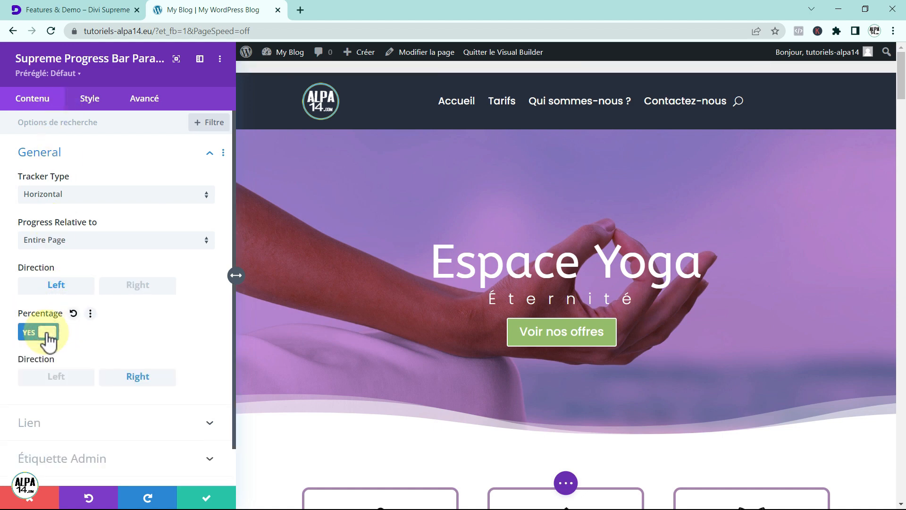
{"action": "scroll", "coordinate": [319, 245], "scroll_direction": "down", "scroll_amount": 5}
{"action": "scroll", "coordinate": [319, 246], "scroll_direction": "down", "scroll_amount": 10}
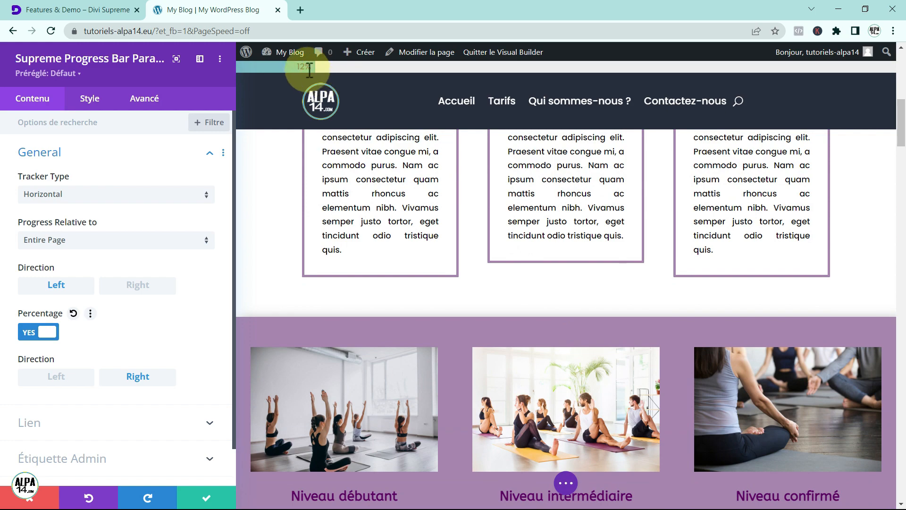
{"action": "scroll", "coordinate": [330, 166], "scroll_direction": "down", "scroll_amount": 3}
{"action": "scroll", "coordinate": [330, 203], "scroll_direction": "up", "scroll_amount": 15}
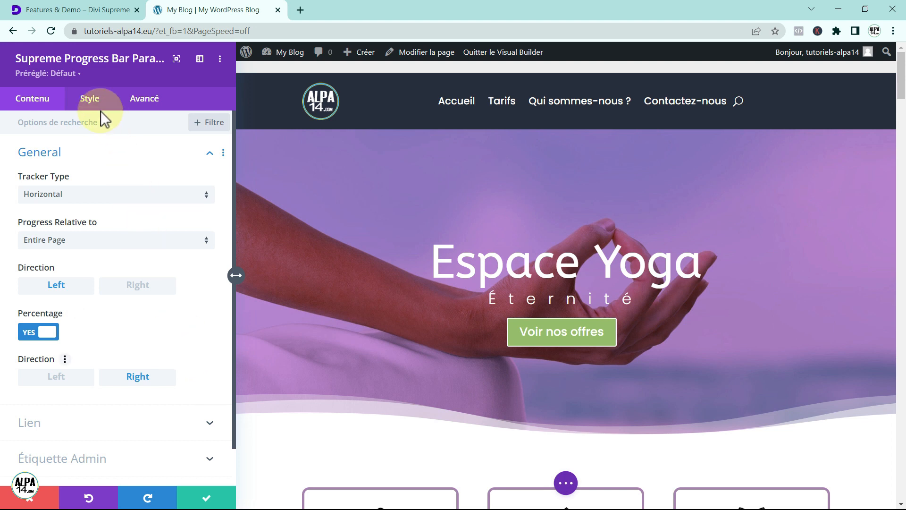
- Set the progress indicator's background colour to the light purple palette swatch
{"action": "left_click", "coordinate": [89, 99]}
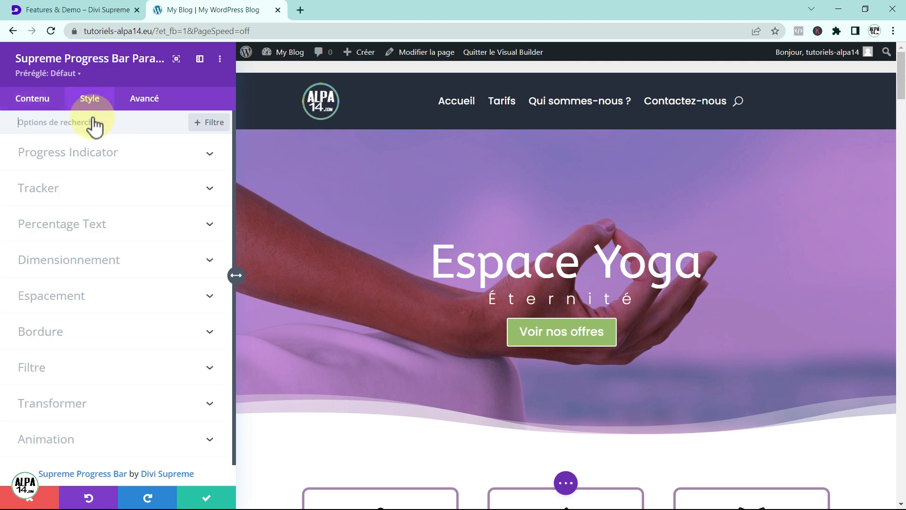
{"action": "left_click", "coordinate": [116, 153]}
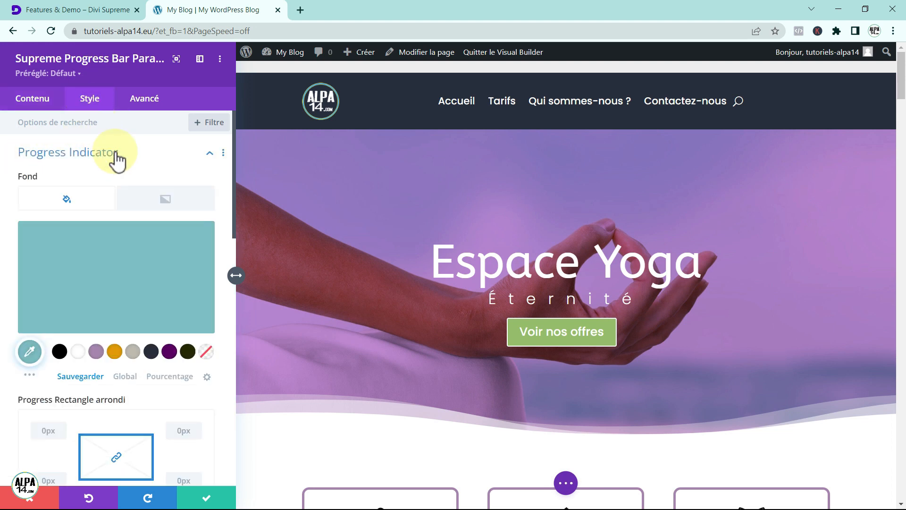
{"action": "scroll", "coordinate": [265, 87], "scroll_direction": "down", "scroll_amount": 10}
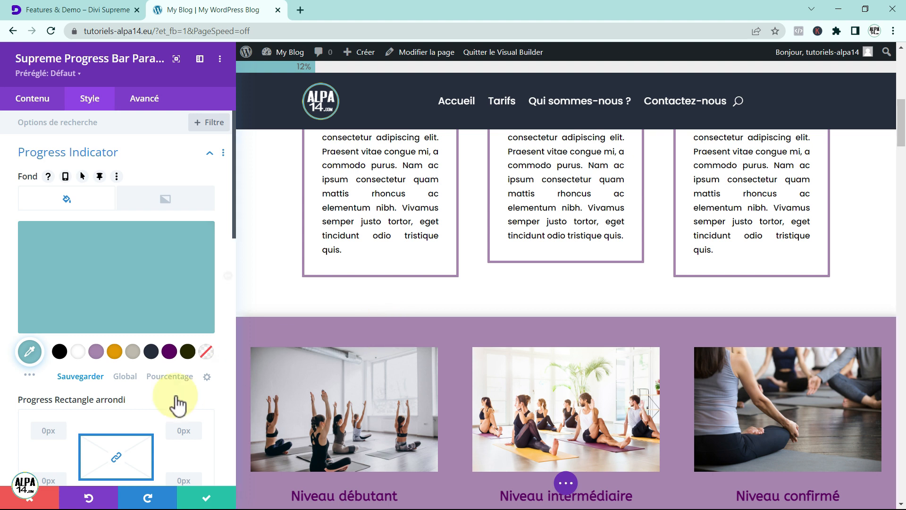
{"action": "left_click", "coordinate": [99, 354]}
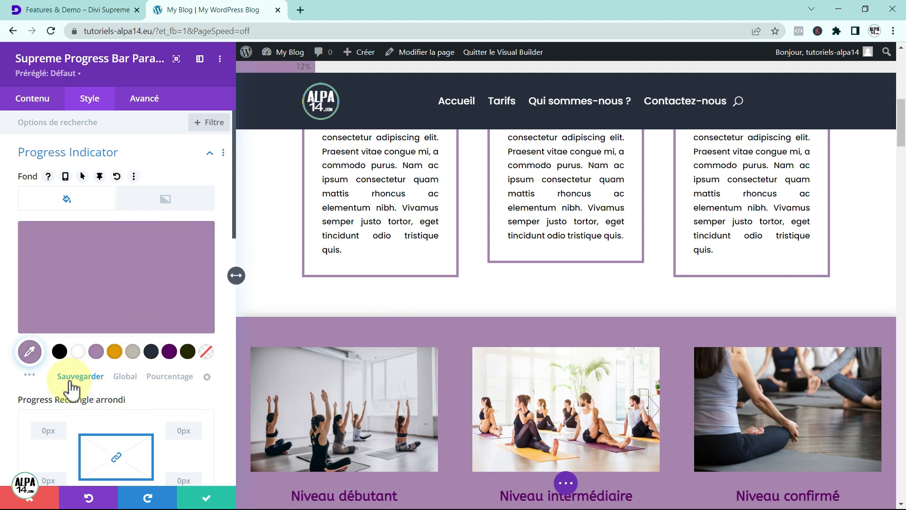
- Round all linked corners of the progress indicator to 6px, and unlink them to set both left corners to 0px
{"action": "scroll", "coordinate": [73, 384], "scroll_direction": "down", "scroll_amount": 3}
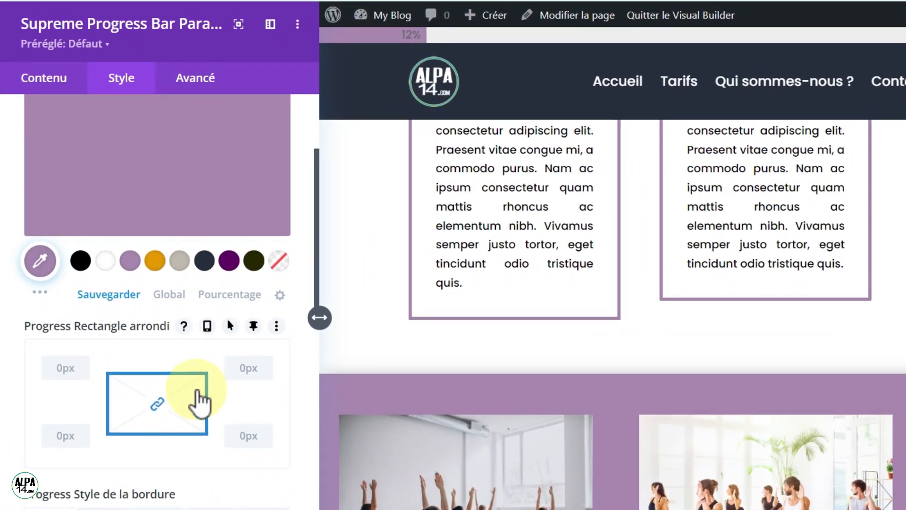
{"action": "left_click", "coordinate": [83, 363]}
{"action": "left_click", "coordinate": [83, 363]}
{"action": "left_click", "coordinate": [83, 363]}
{"action": "left_click", "coordinate": [83, 363]}
{"action": "left_click", "coordinate": [83, 363]}
{"action": "left_click", "coordinate": [83, 363]}
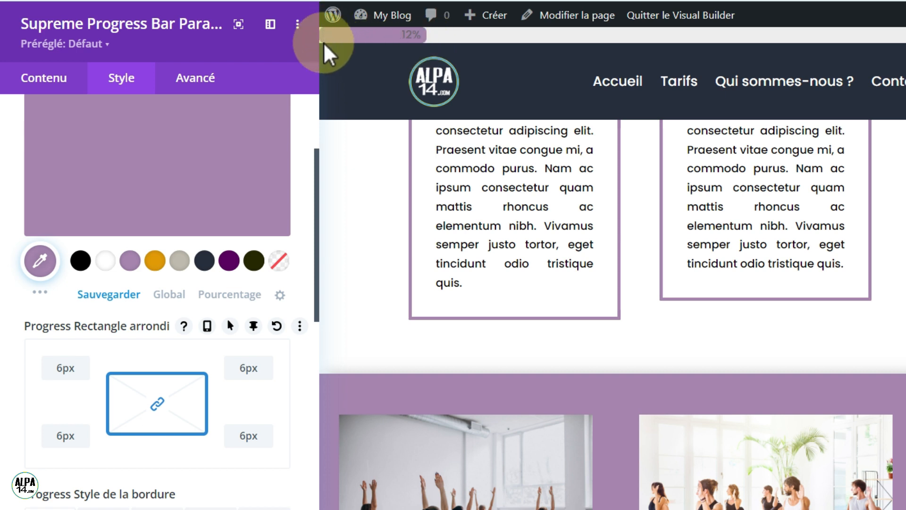
{"action": "mouse_move", "coordinate": [330, 21]}
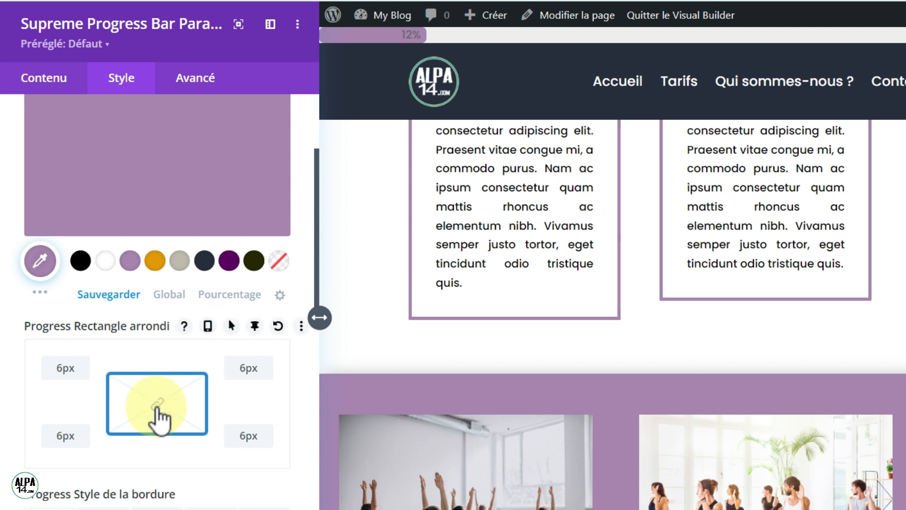
{"action": "double_click", "coordinate": [82, 373]}
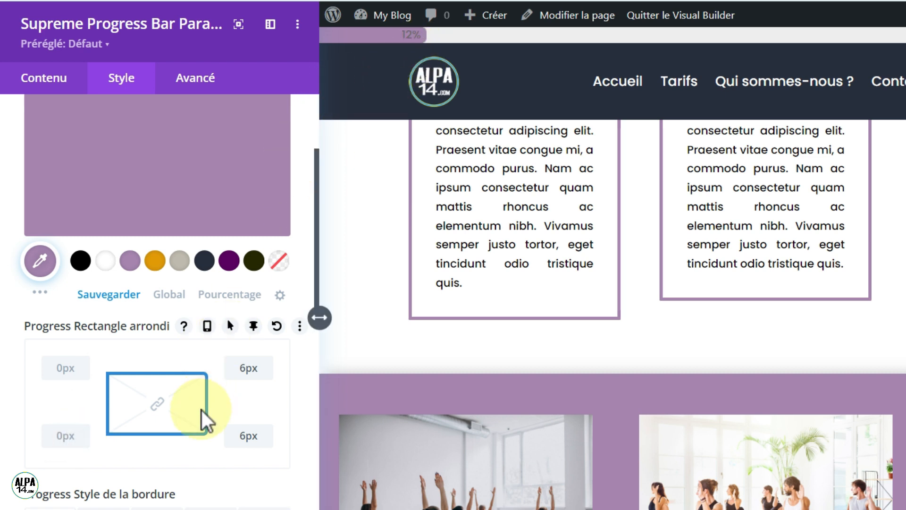
- Set the tracker's background colour to white from the palette
{"action": "scroll", "coordinate": [189, 431], "scroll_direction": "down", "scroll_amount": 5}
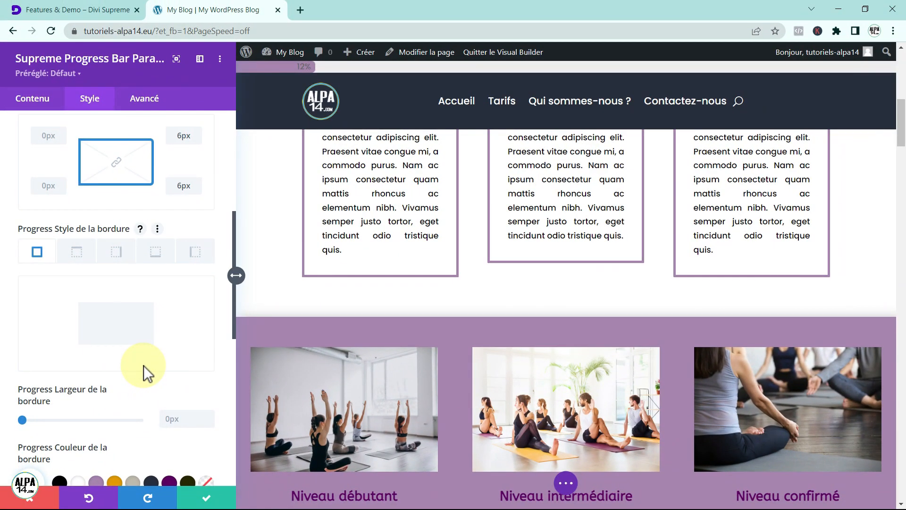
{"action": "scroll", "coordinate": [151, 380], "scroll_direction": "down", "scroll_amount": 5}
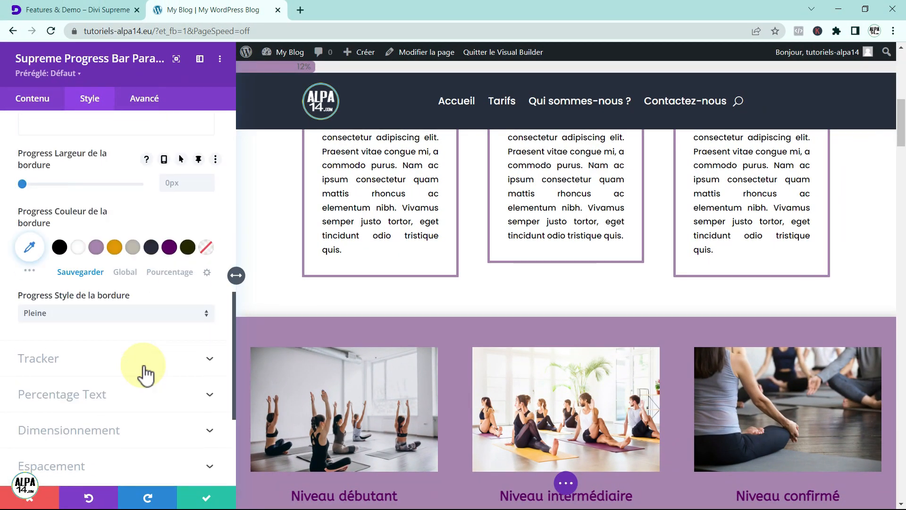
{"action": "left_click", "coordinate": [206, 358]}
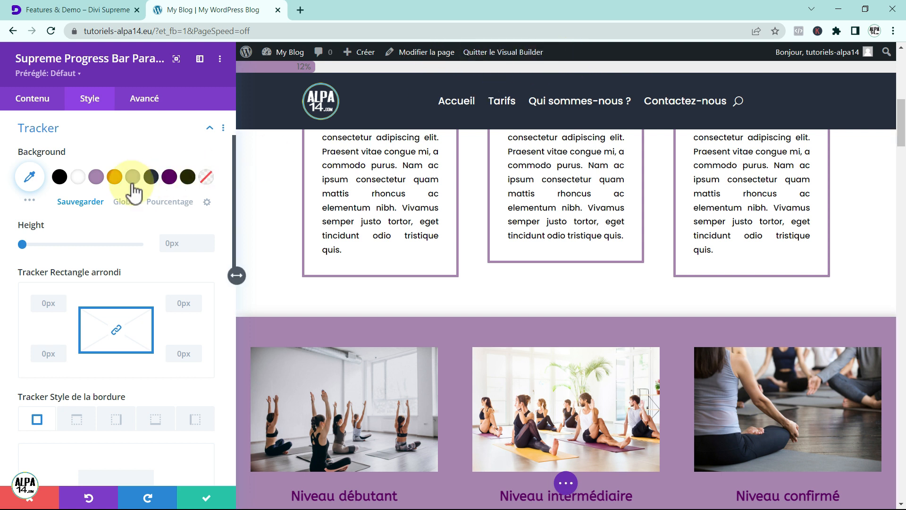
{"action": "left_click", "coordinate": [79, 179]}
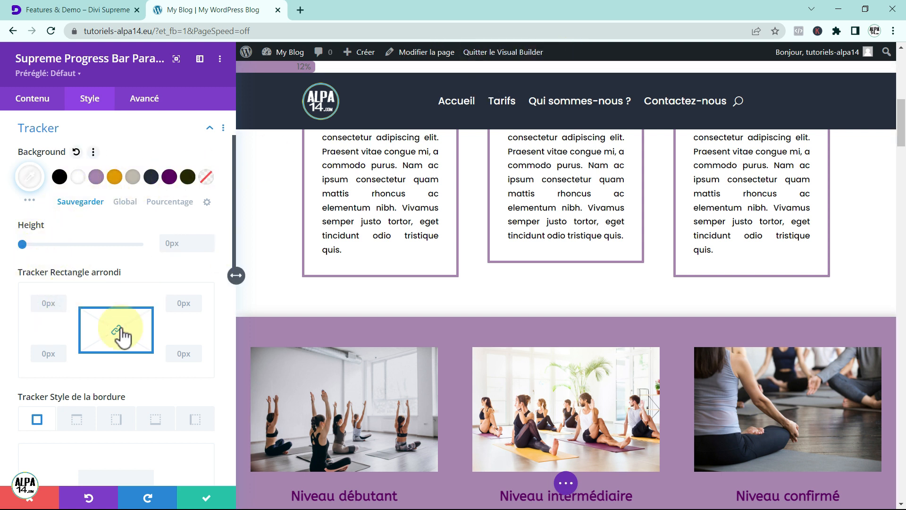
- Set the percentage text colour to white and check the percentage on the bar while scrolling the page
{"action": "scroll", "coordinate": [94, 372], "scroll_direction": "down", "scroll_amount": 9}
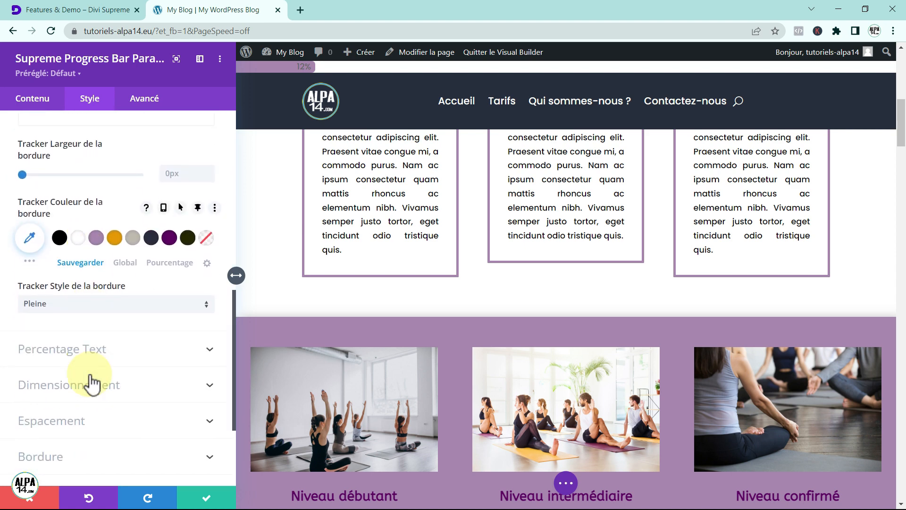
{"action": "left_click", "coordinate": [205, 352]}
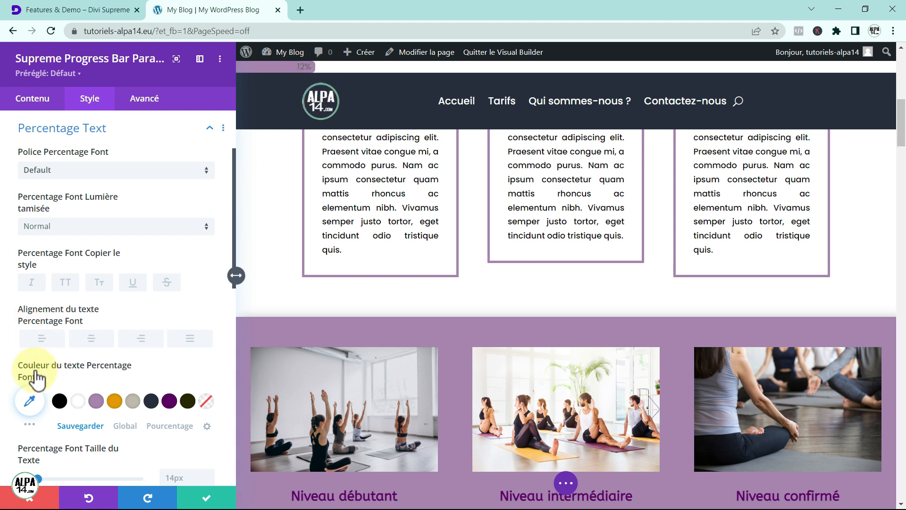
{"action": "left_click", "coordinate": [75, 401]}
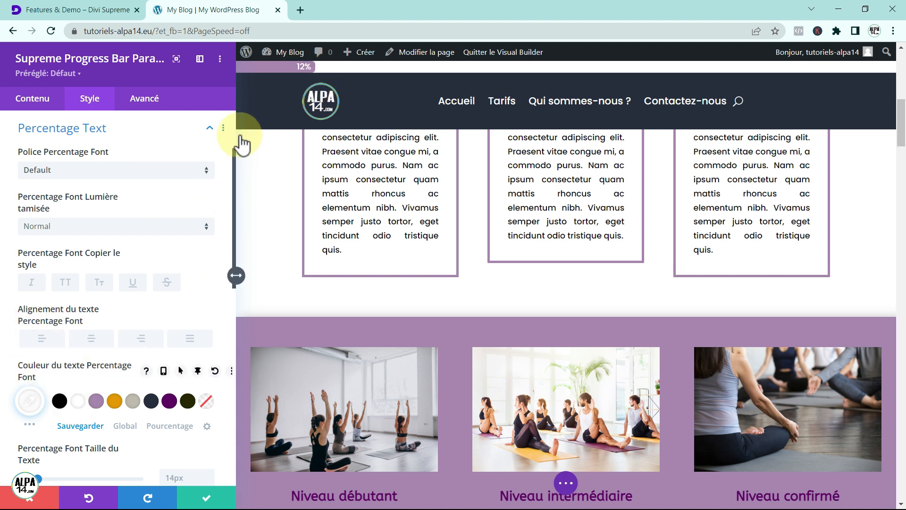
{"action": "scroll", "coordinate": [303, 283], "scroll_direction": "down", "scroll_amount": 10}
{"action": "scroll", "coordinate": [303, 283], "scroll_direction": "down", "scroll_amount": 5}
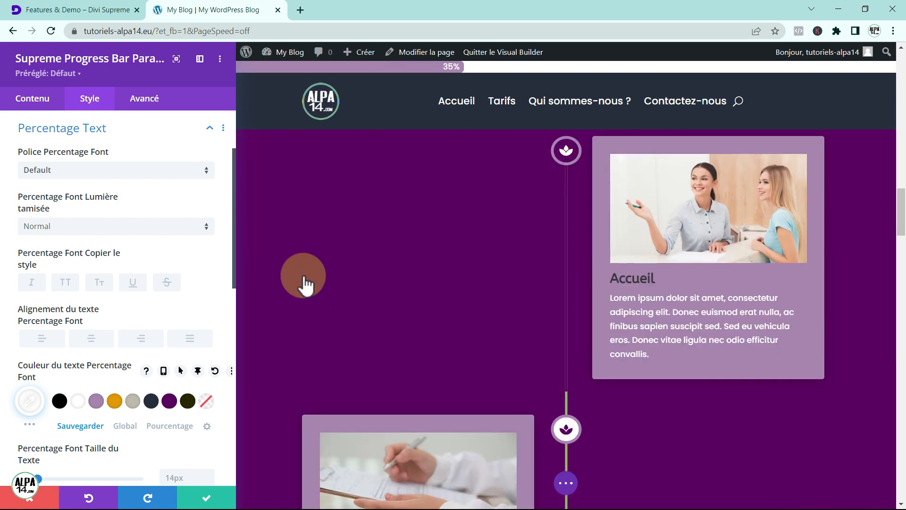
- Save the header progress bar's style settings and check how the bar fills while moving down the page
{"action": "scroll", "coordinate": [303, 283], "scroll_direction": "up", "scroll_amount": 10}
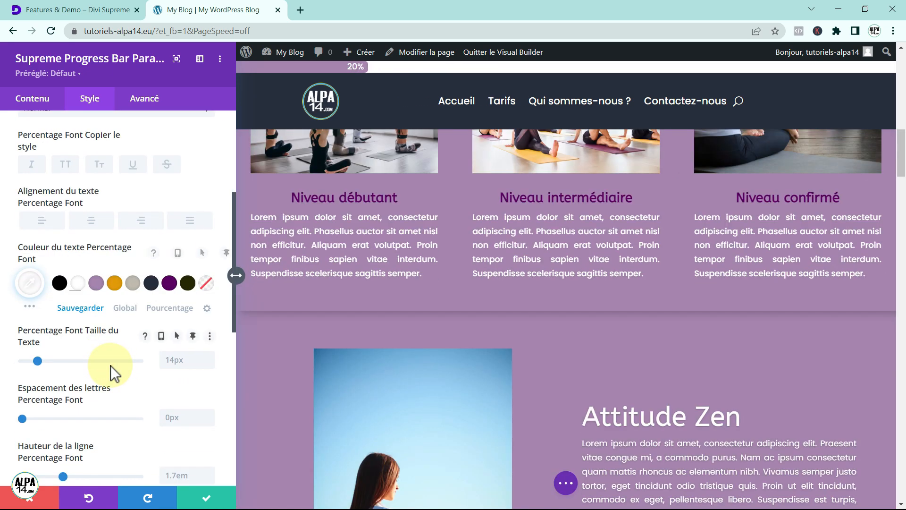
{"action": "scroll", "coordinate": [110, 366], "scroll_direction": "down", "scroll_amount": 5}
{"action": "scroll", "coordinate": [100, 413], "scroll_direction": "down", "scroll_amount": 2}
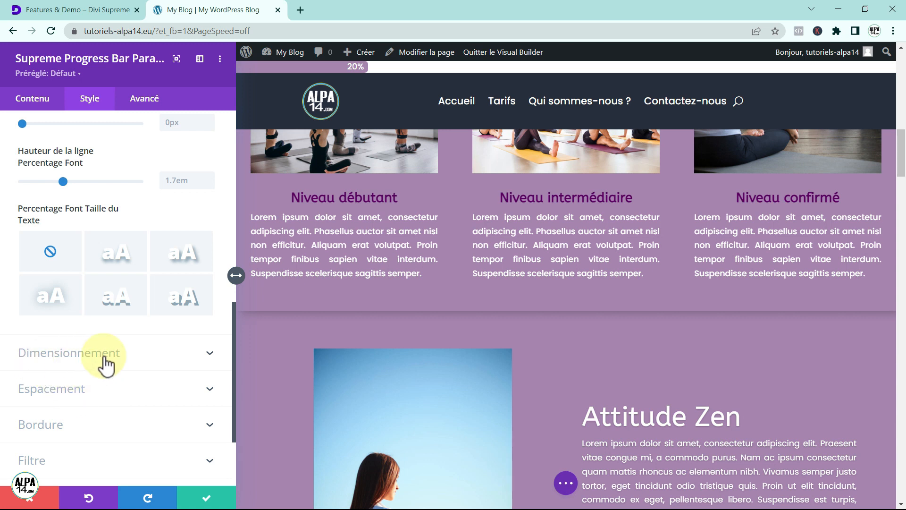
{"action": "scroll", "coordinate": [172, 385], "scroll_direction": "down", "scroll_amount": 3}
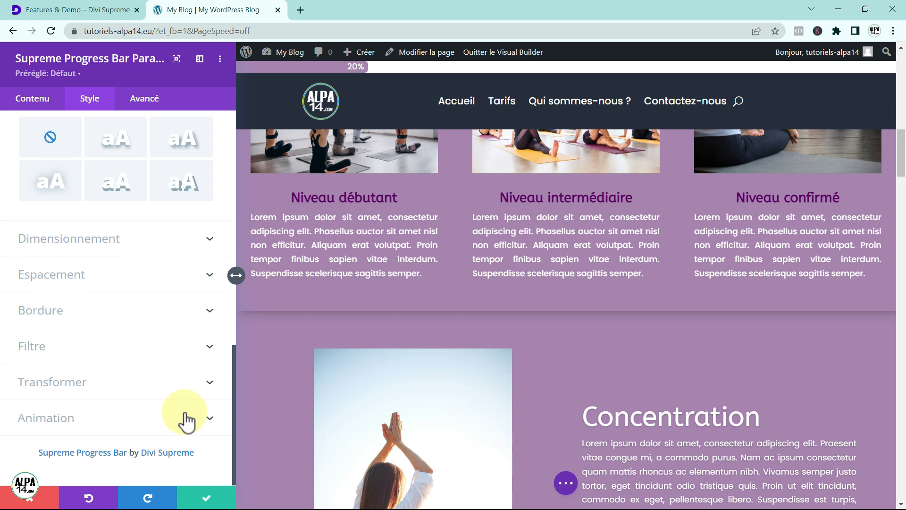
{"action": "scroll", "coordinate": [186, 419], "scroll_direction": "up", "scroll_amount": 5}
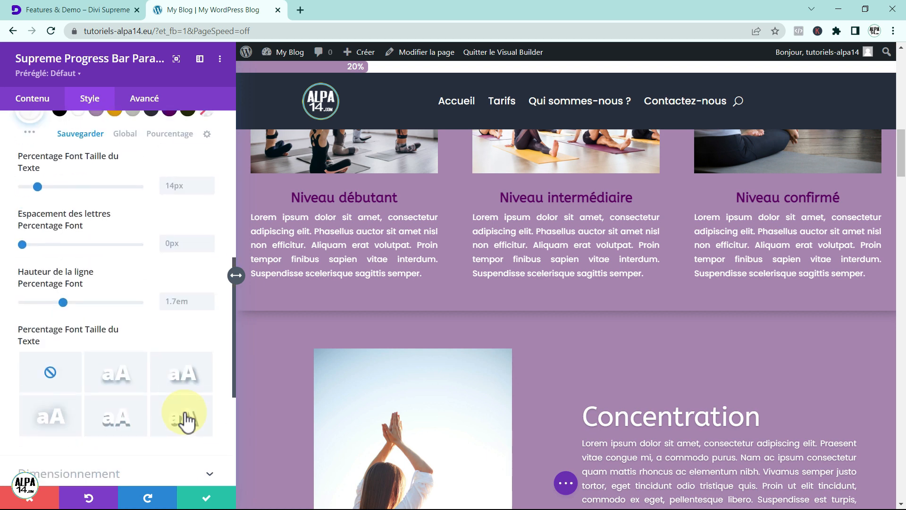
{"action": "left_click", "coordinate": [206, 501]}
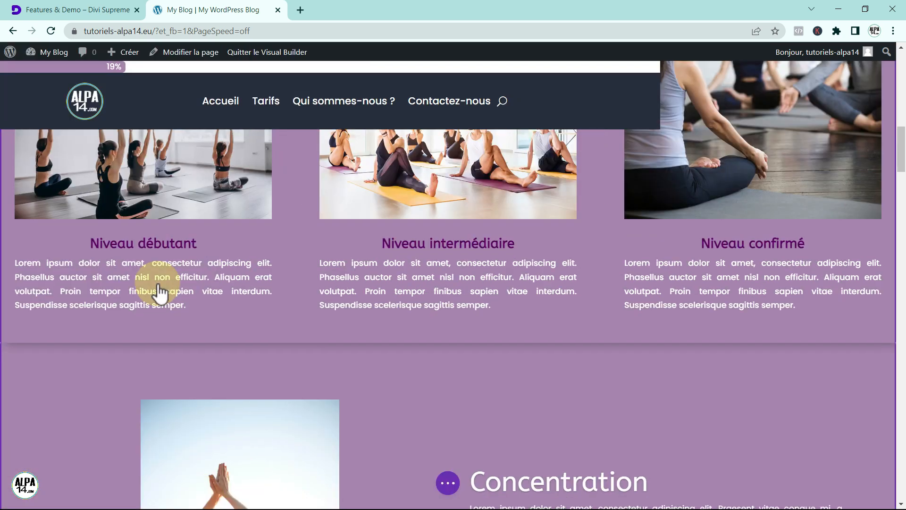
{"action": "scroll", "coordinate": [158, 289], "scroll_direction": "down", "scroll_amount": 15}
{"action": "scroll", "coordinate": [230, 267], "scroll_direction": "down", "scroll_amount": 15}
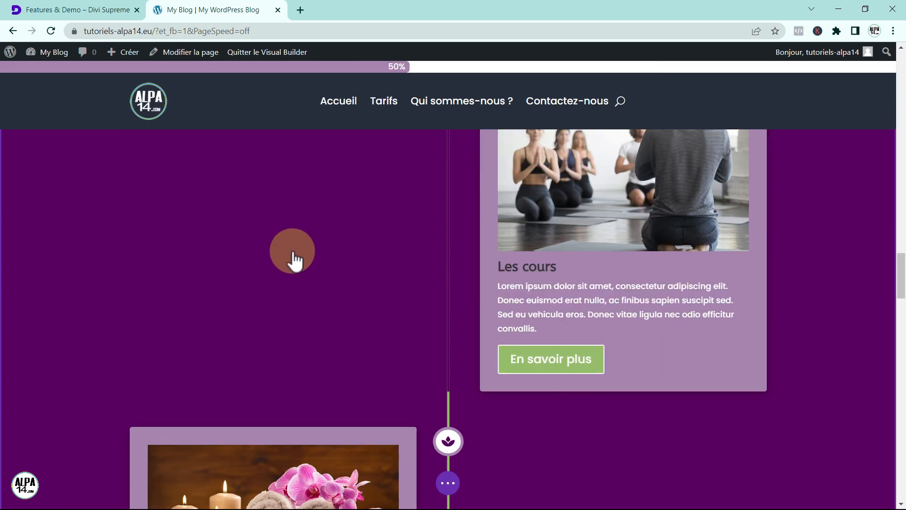
{"action": "scroll", "coordinate": [293, 257], "scroll_direction": "down", "scroll_amount": 8}
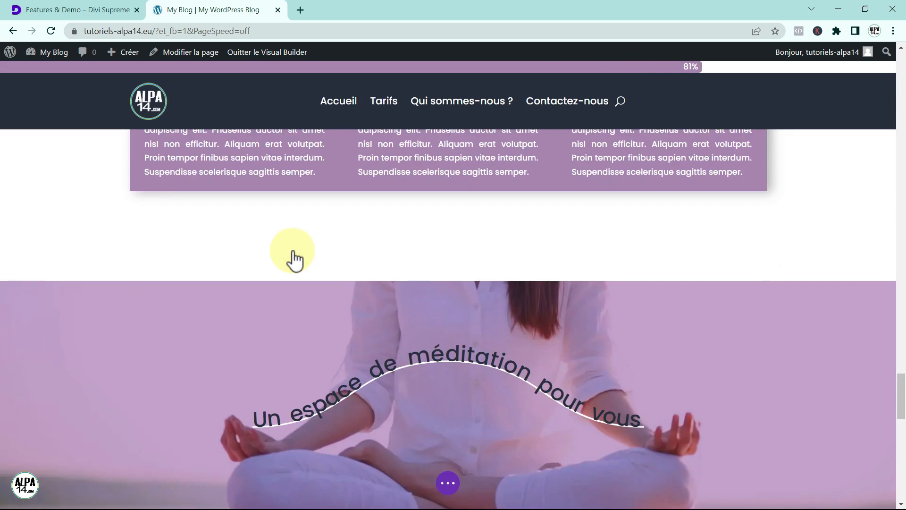
{"action": "scroll", "coordinate": [293, 257], "scroll_direction": "down", "scroll_amount": 4}
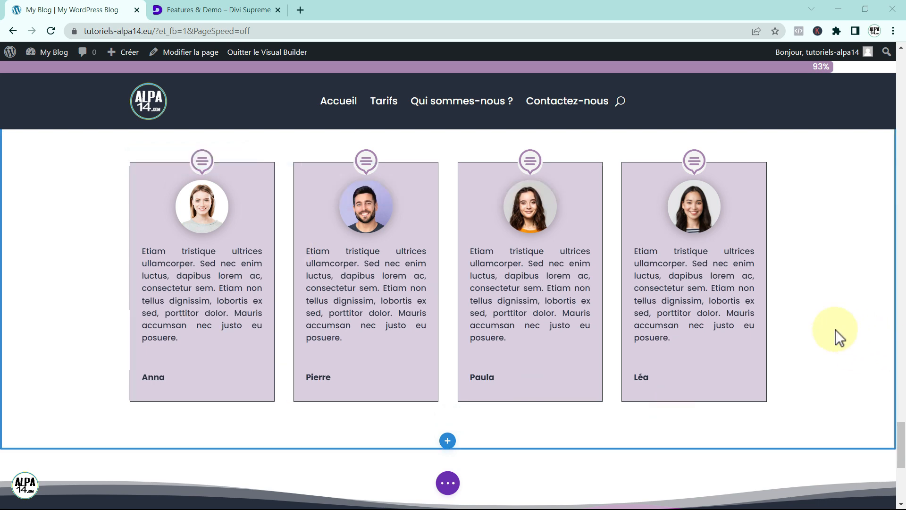
- Open the footer template for editing and insert a one-column row below the existing footer row
{"action": "scroll", "coordinate": [818, 319], "scroll_direction": "down", "scroll_amount": 5}
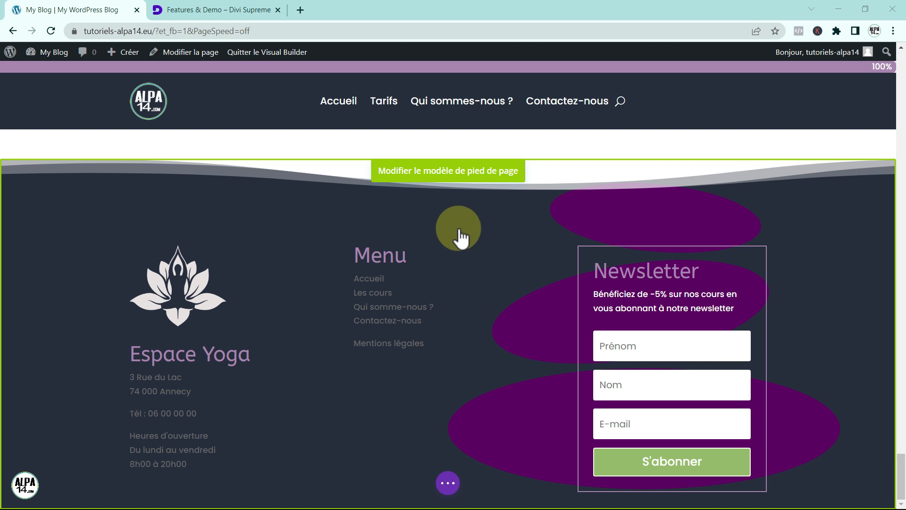
{"action": "left_click", "coordinate": [433, 179]}
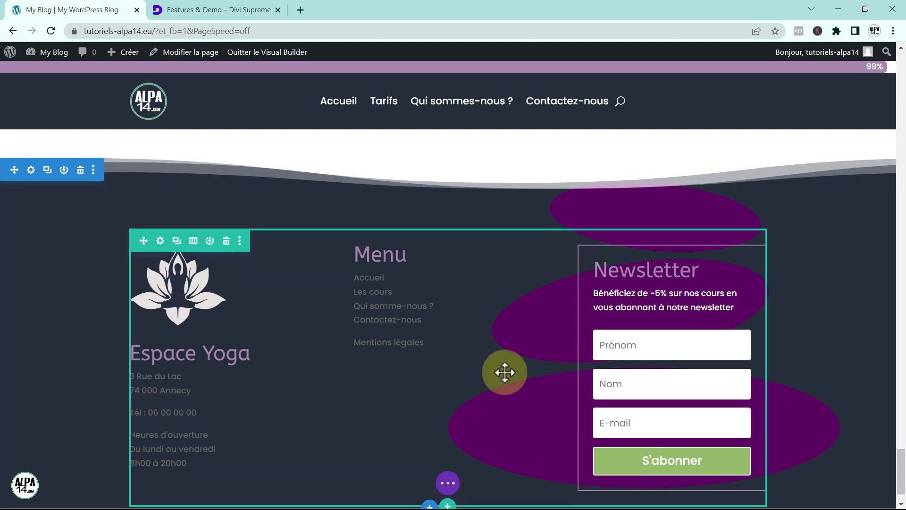
{"action": "scroll", "coordinate": [504, 369], "scroll_direction": "down", "scroll_amount": 2}
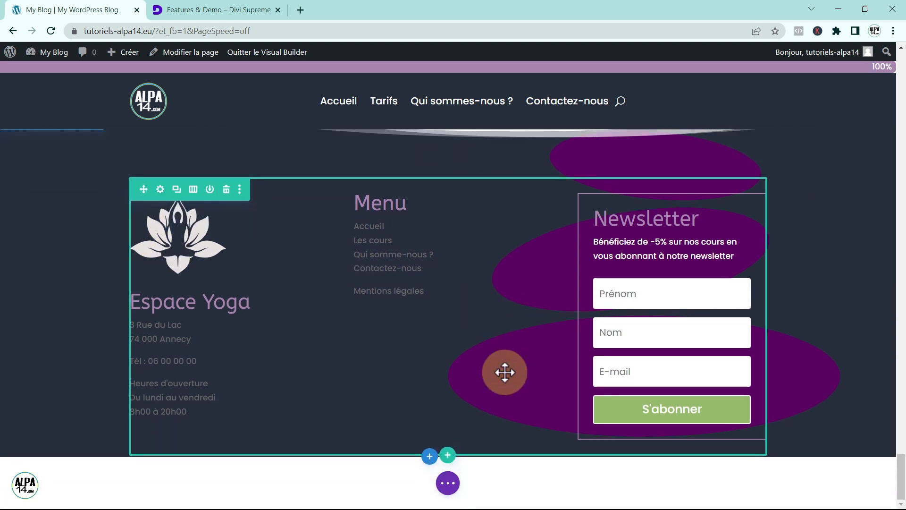
{"action": "left_click", "coordinate": [448, 458]}
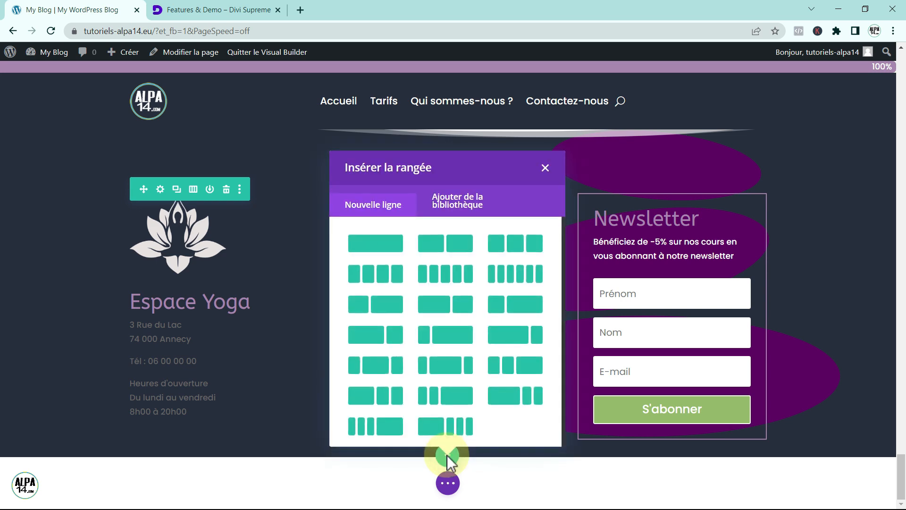
{"action": "left_click", "coordinate": [373, 245]}
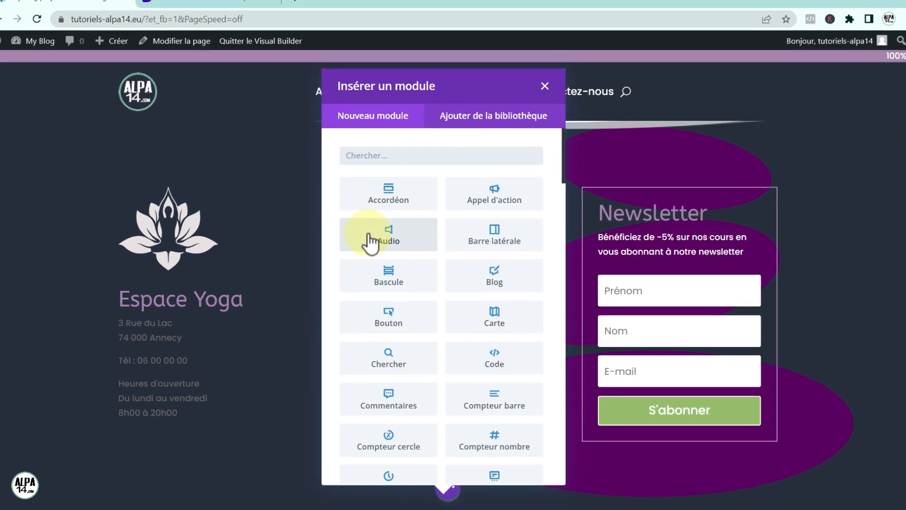
- Add a Supreme Progress Bar module to the new footer row and save it with its default settings
{"action": "scroll", "coordinate": [470, 238], "scroll_direction": "down", "scroll_amount": 15}
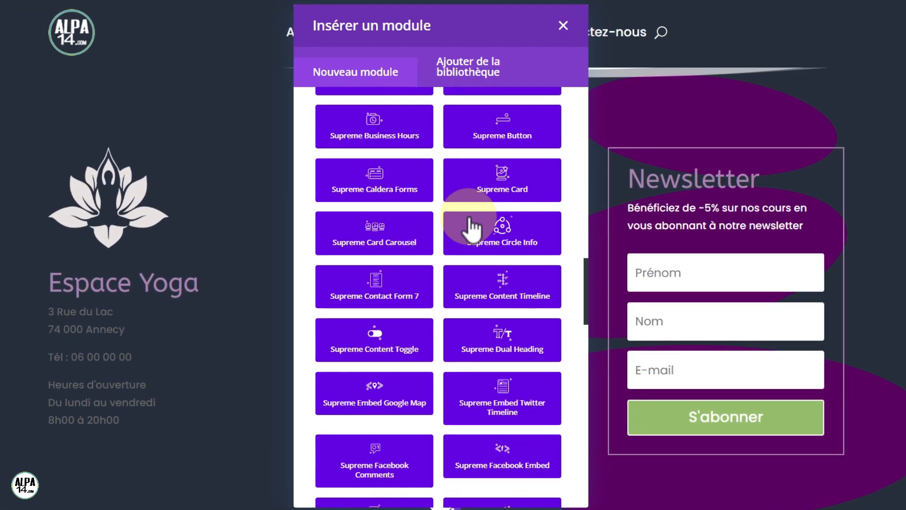
{"action": "scroll", "coordinate": [469, 229], "scroll_direction": "down", "scroll_amount": 7}
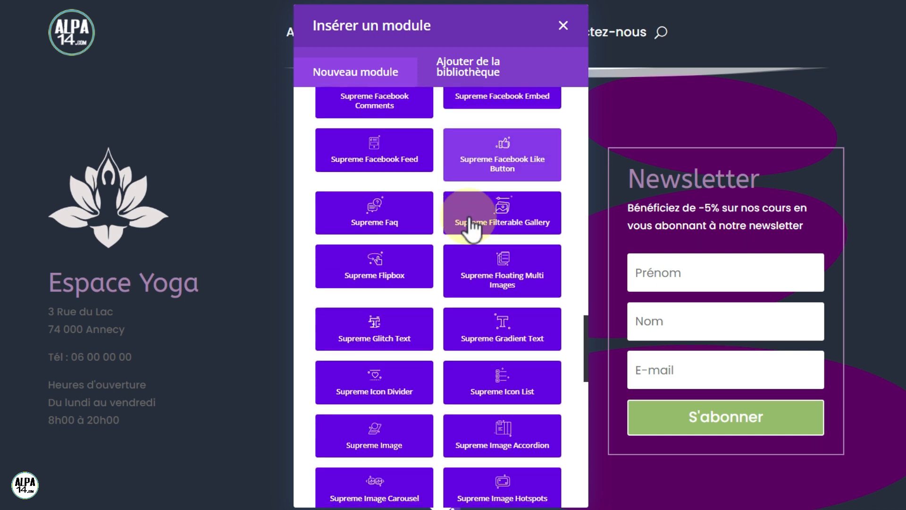
{"action": "scroll", "coordinate": [468, 217], "scroll_direction": "down", "scroll_amount": 8}
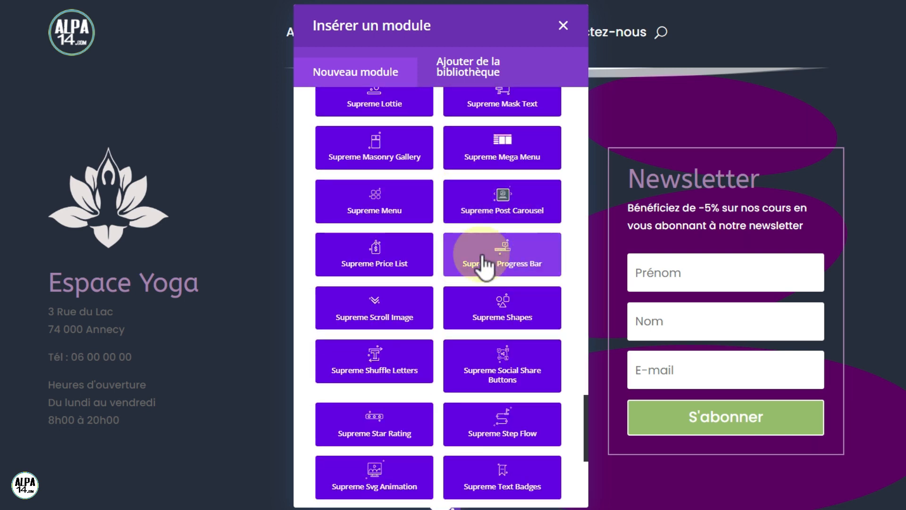
{"action": "left_click", "coordinate": [477, 264]}
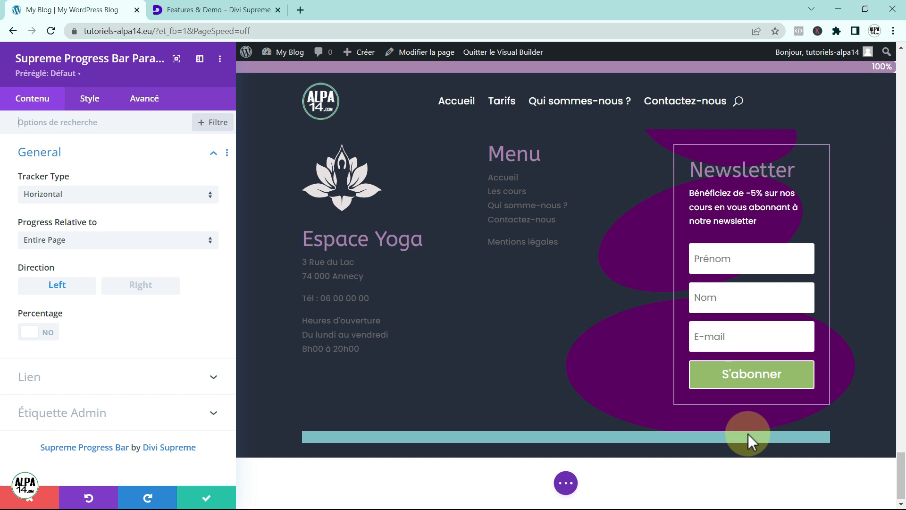
{"action": "left_click", "coordinate": [203, 496]}
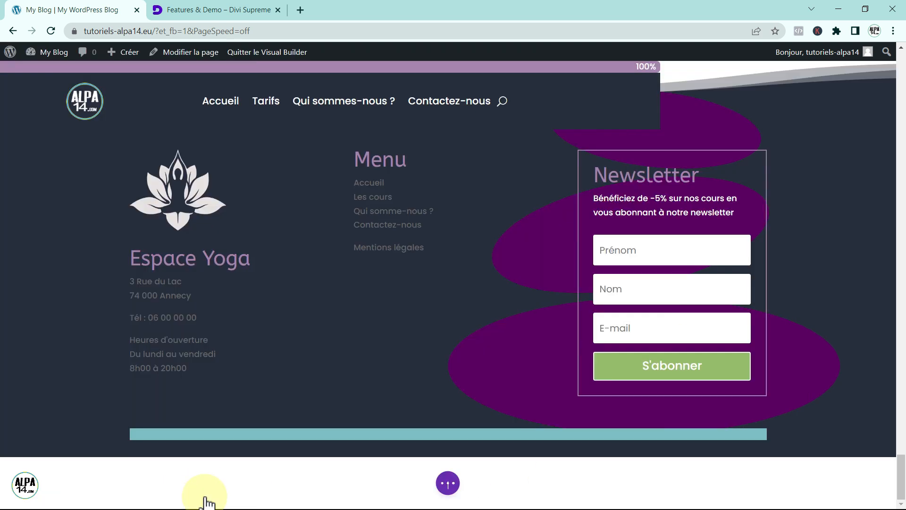
- Set the new footer row's inner padding to 0px on all four sides, linking top with bottom and left with right
{"action": "mouse_move", "coordinate": [341, 443]}
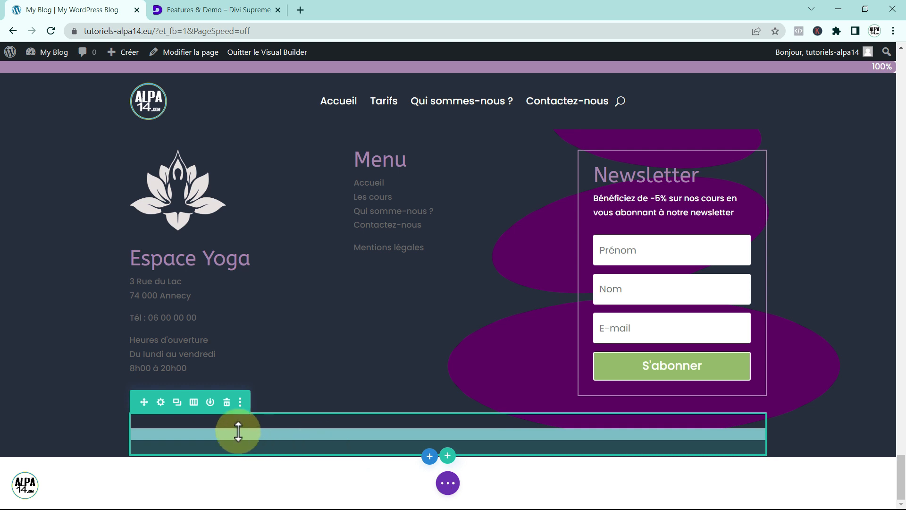
{"action": "left_click", "coordinate": [160, 401]}
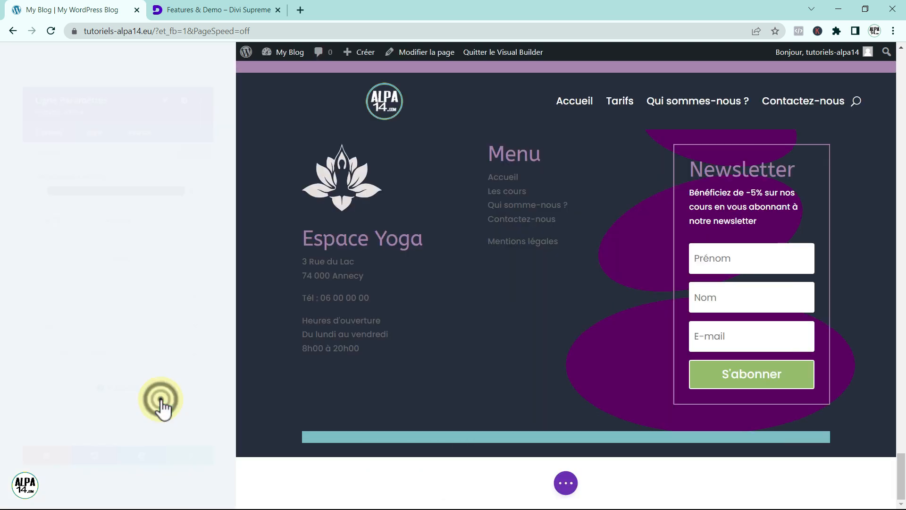
{"action": "left_click", "coordinate": [99, 106]}
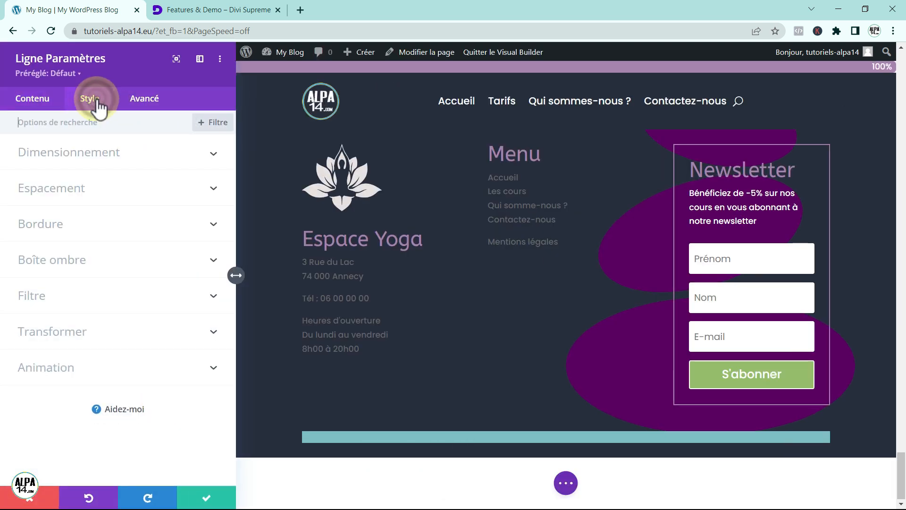
{"action": "left_click", "coordinate": [100, 189]}
{"action": "left_click", "coordinate": [35, 227]}
{"action": "type", "text": "0"}
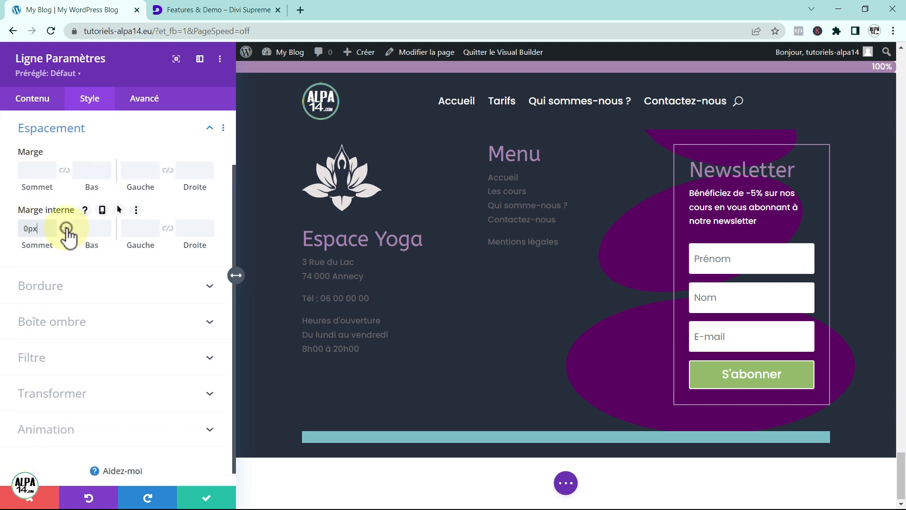
{"action": "left_click", "coordinate": [64, 228]}
{"action": "left_click", "coordinate": [133, 228]}
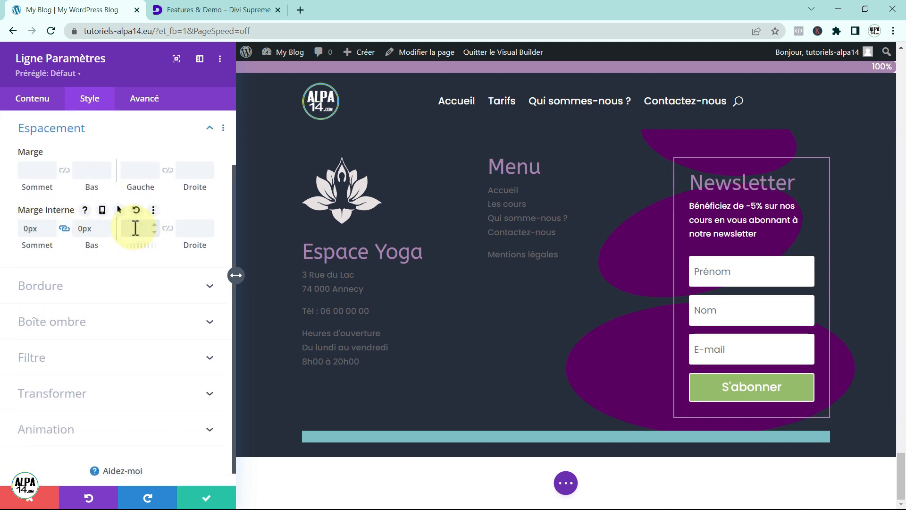
{"action": "left_click", "coordinate": [167, 228]}
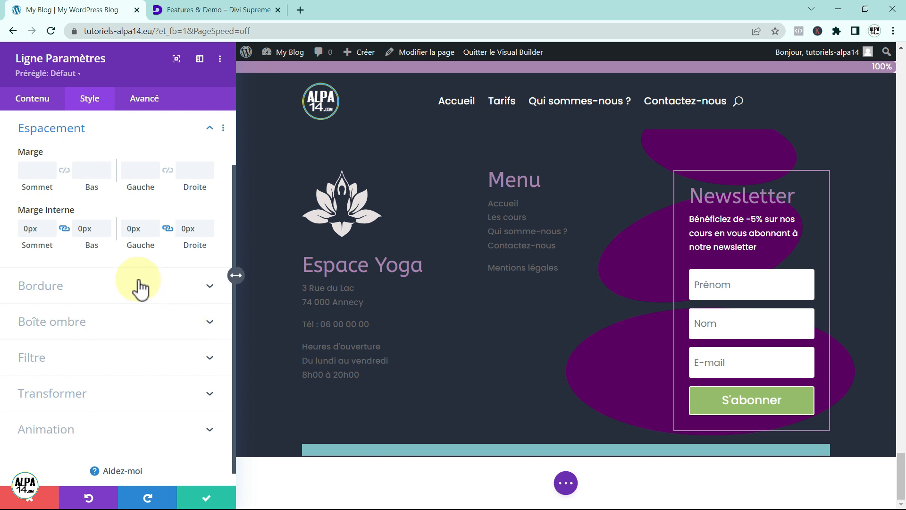
- Set the footer row's width and maximum width to 100% and save the row settings
{"action": "left_click", "coordinate": [210, 127]}
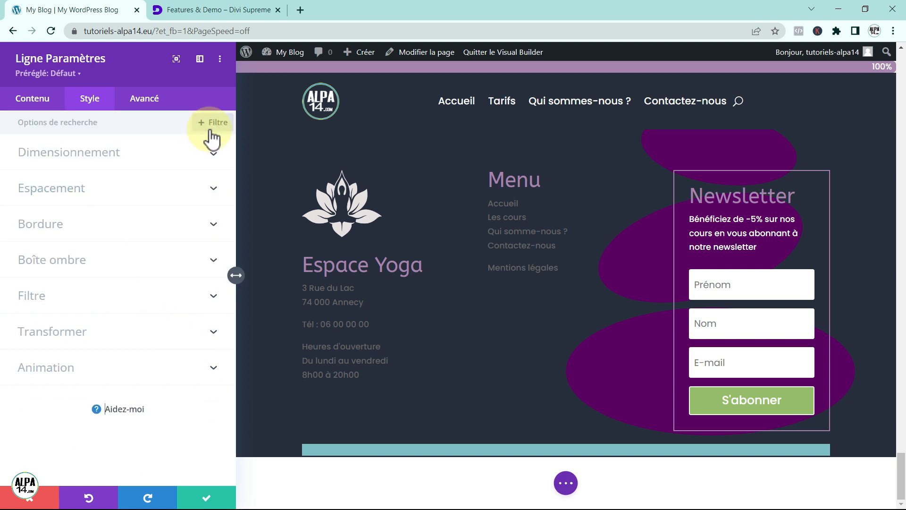
{"action": "left_click", "coordinate": [124, 155]}
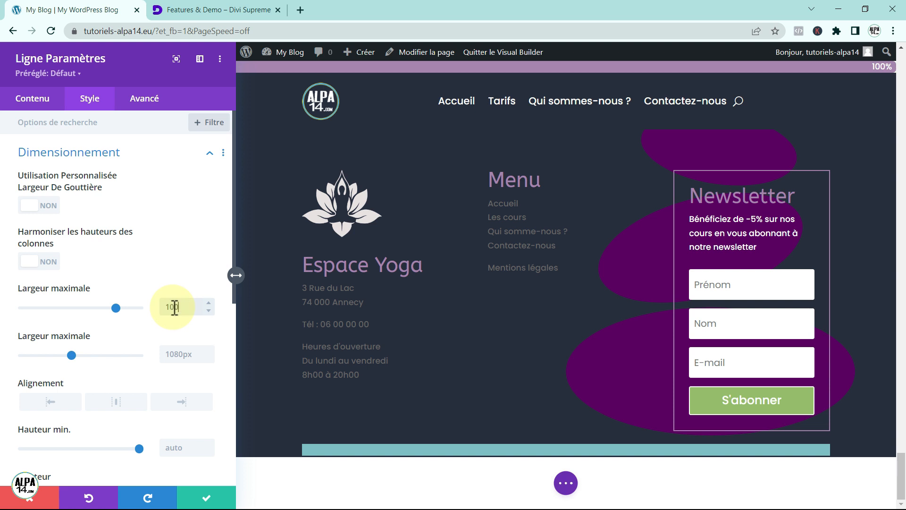
{"action": "type", "text": "%"}
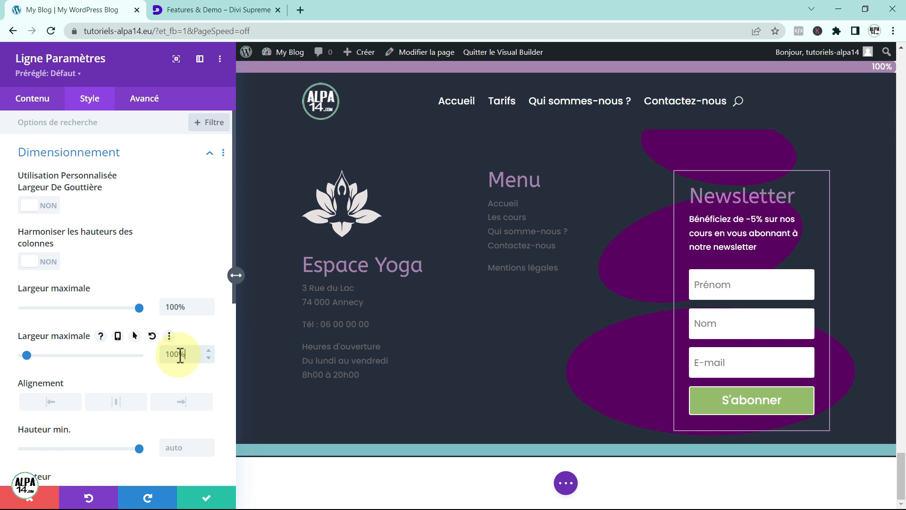
{"action": "left_click", "coordinate": [203, 500]}
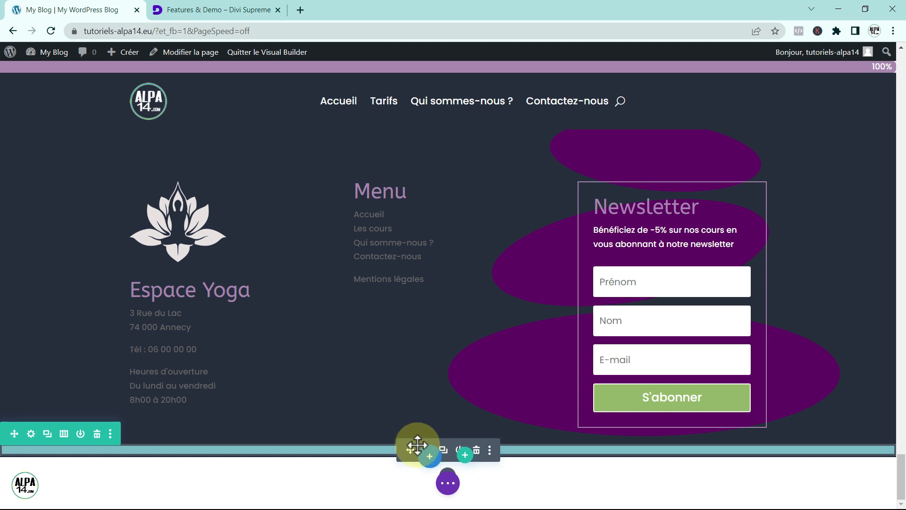
- Open the footer progress bar's settings and set its tracker type to Circular
{"action": "left_click", "coordinate": [420, 448]}
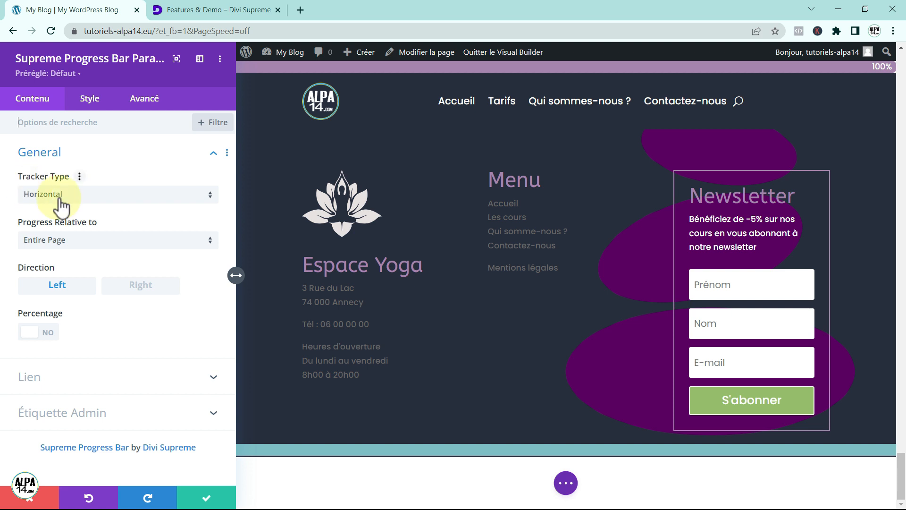
{"action": "left_click", "coordinate": [204, 194]}
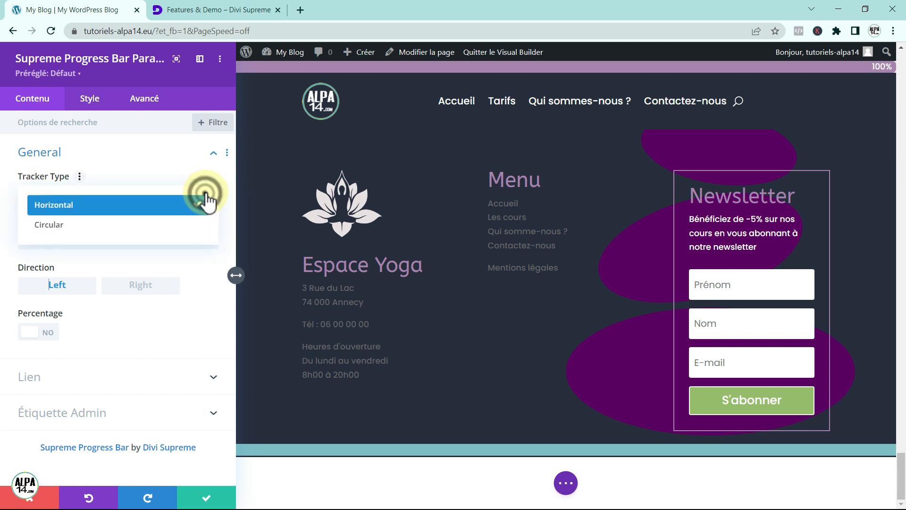
{"action": "left_click", "coordinate": [77, 225]}
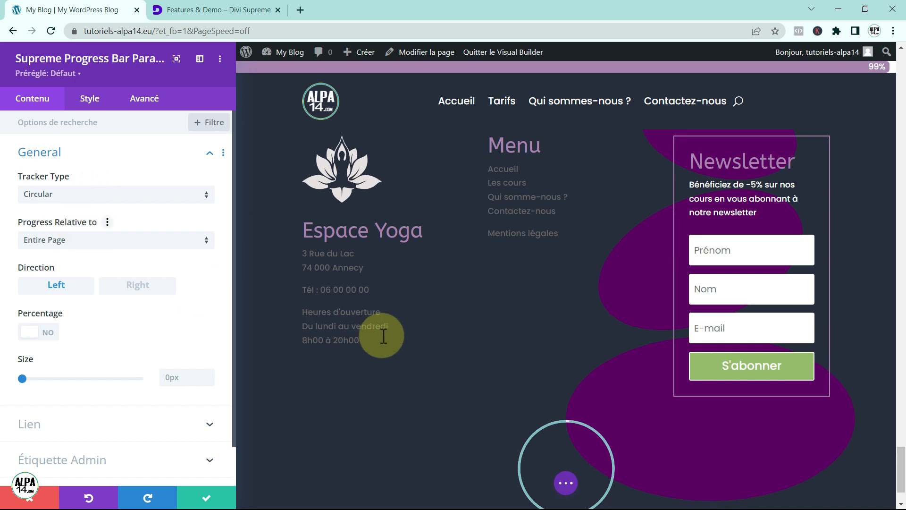
- Examine how the circular tracker in the footer responds while moving up and down the page
{"action": "scroll", "coordinate": [382, 336], "scroll_direction": "down", "scroll_amount": 2}
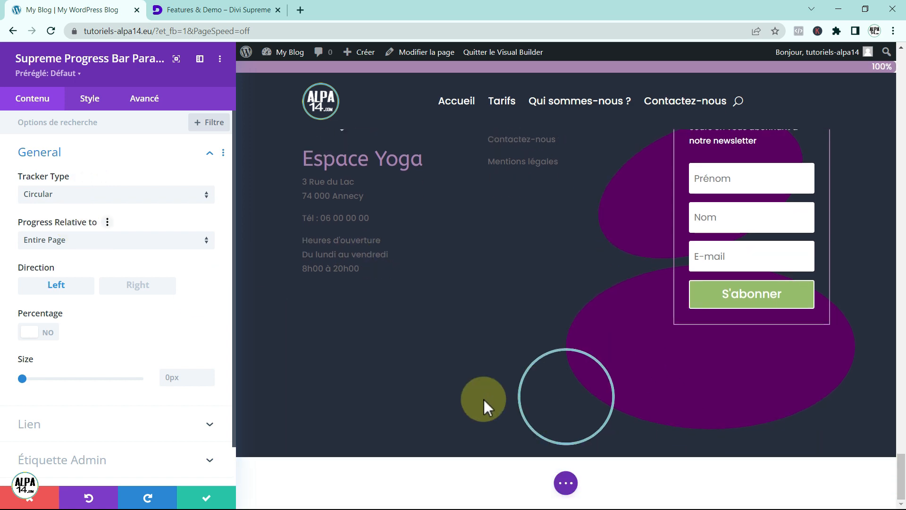
{"action": "scroll", "coordinate": [483, 399], "scroll_direction": "up", "scroll_amount": 3}
{"action": "scroll", "coordinate": [483, 399], "scroll_direction": "down", "scroll_amount": 3}
{"action": "scroll", "coordinate": [483, 399], "scroll_direction": "up", "scroll_amount": 3}
{"action": "scroll", "coordinate": [484, 399], "scroll_direction": "down", "scroll_amount": 3}
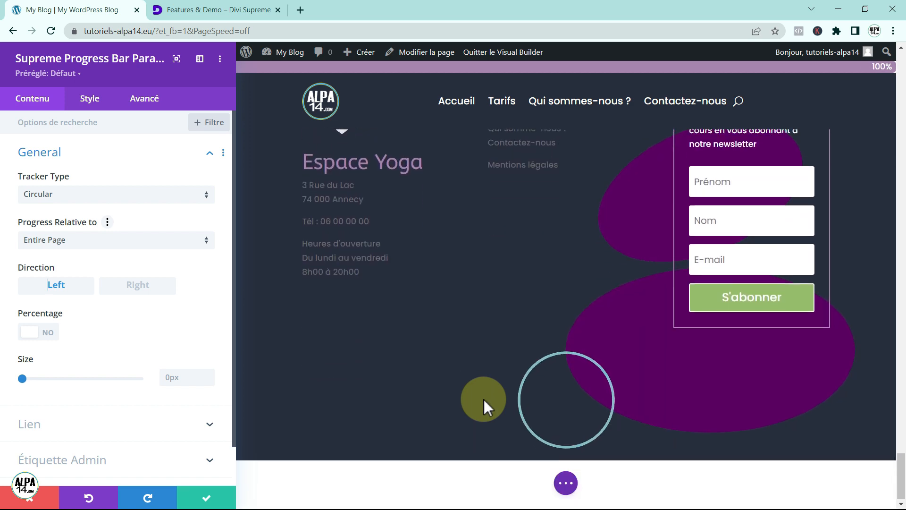
{"action": "scroll", "coordinate": [483, 399], "scroll_direction": "up", "scroll_amount": 3}
{"action": "scroll", "coordinate": [483, 399], "scroll_direction": "up", "scroll_amount": 8}
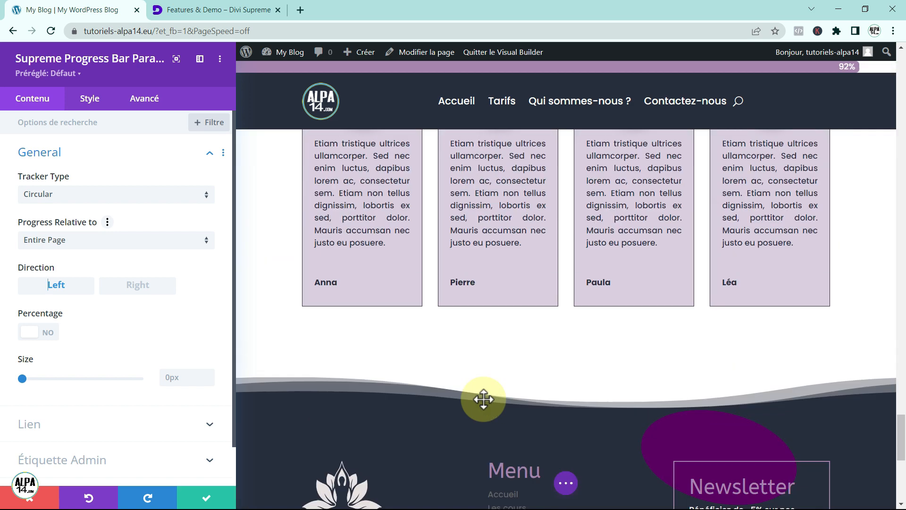
{"action": "scroll", "coordinate": [486, 406], "scroll_direction": "up", "scroll_amount": 8}
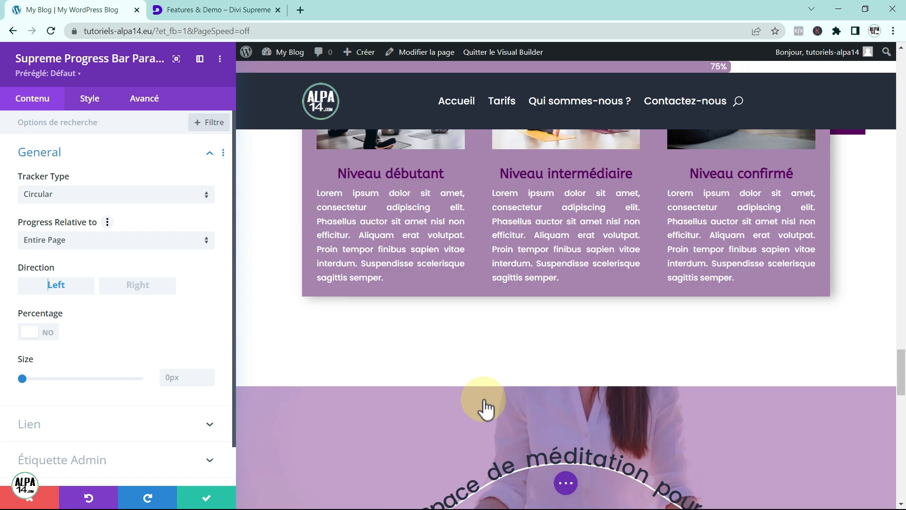
- Enable the footer circular tracker's percentage display and set its size to 75px
{"action": "scroll", "coordinate": [486, 407], "scroll_direction": "down", "scroll_amount": 15}
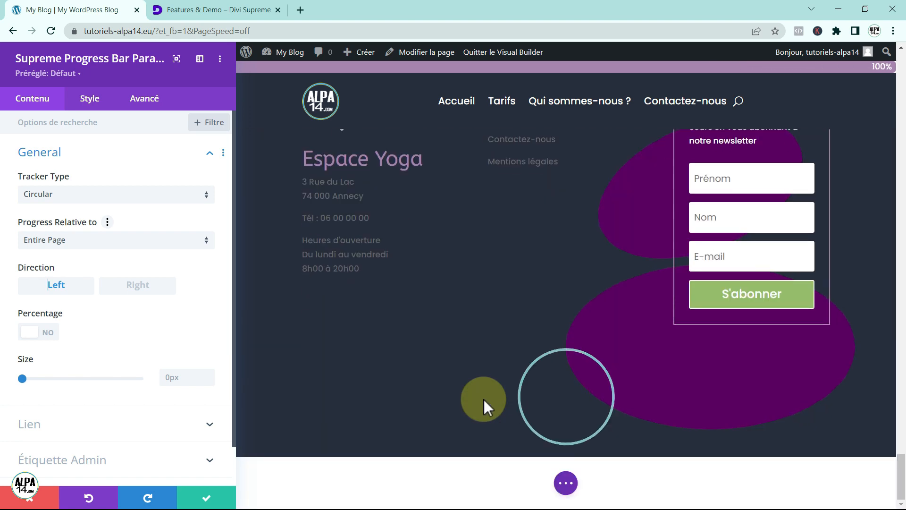
{"action": "scroll", "coordinate": [483, 399], "scroll_direction": "up", "scroll_amount": 1}
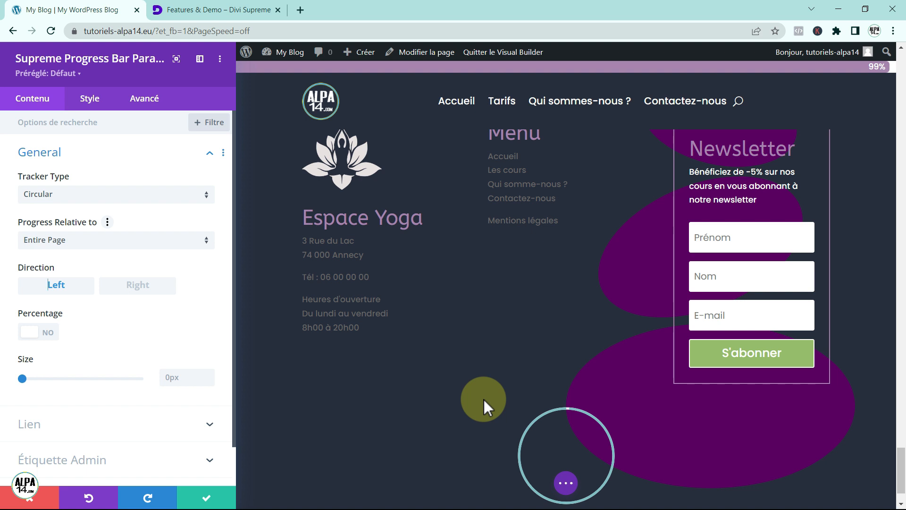
{"action": "left_click", "coordinate": [47, 333]}
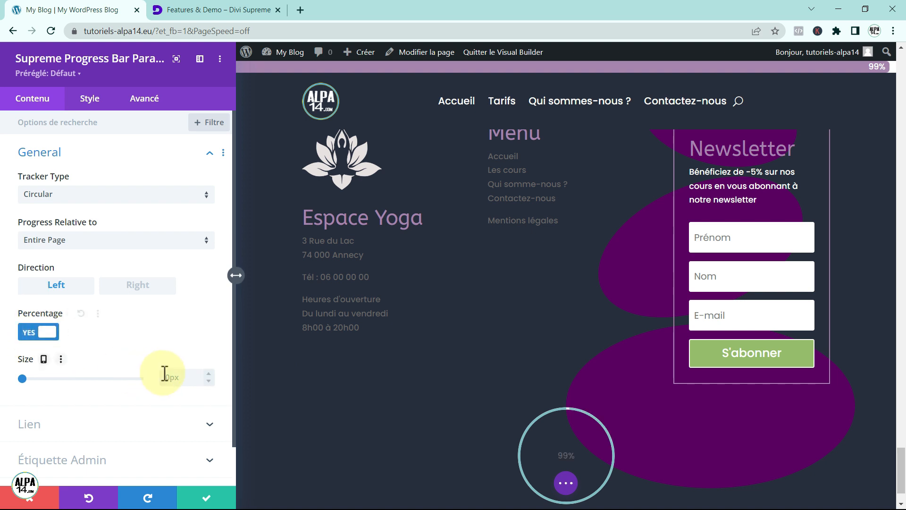
{"action": "left_click", "coordinate": [209, 374]}
{"action": "left_click", "coordinate": [209, 374]}
{"action": "left_click", "coordinate": [209, 375]}
{"action": "left_click_drag", "start_coordinate": [24, 380], "coordinate": [66, 391]}
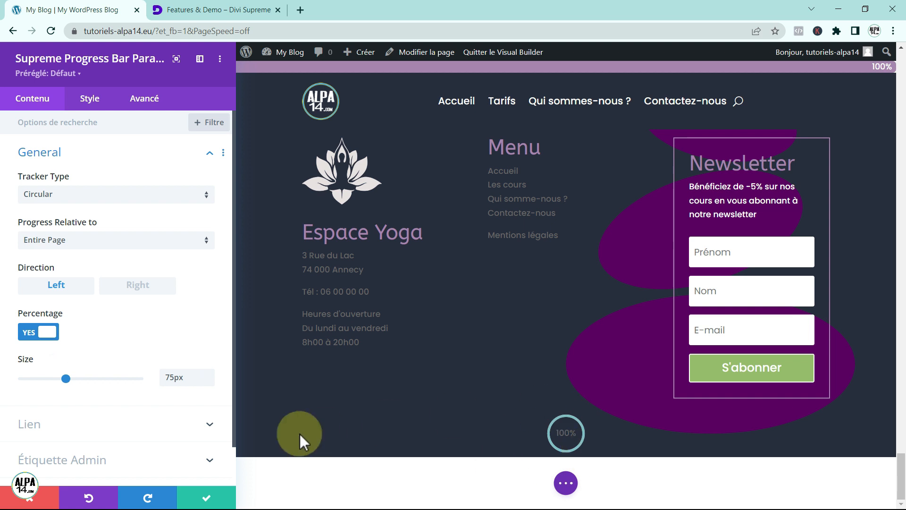
- Set the circular tracker's alignment to Right in its style settings
{"action": "left_click", "coordinate": [86, 100]}
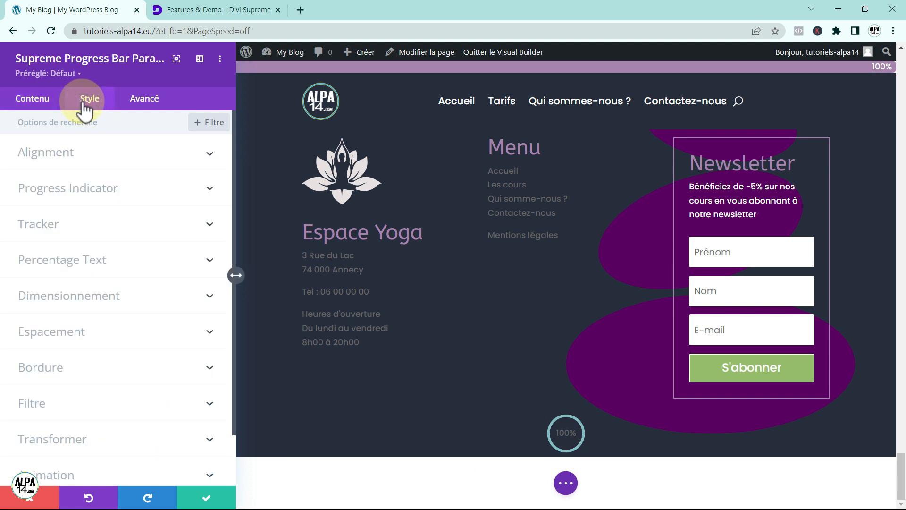
{"action": "left_click", "coordinate": [46, 152]}
{"action": "left_click", "coordinate": [151, 193]}
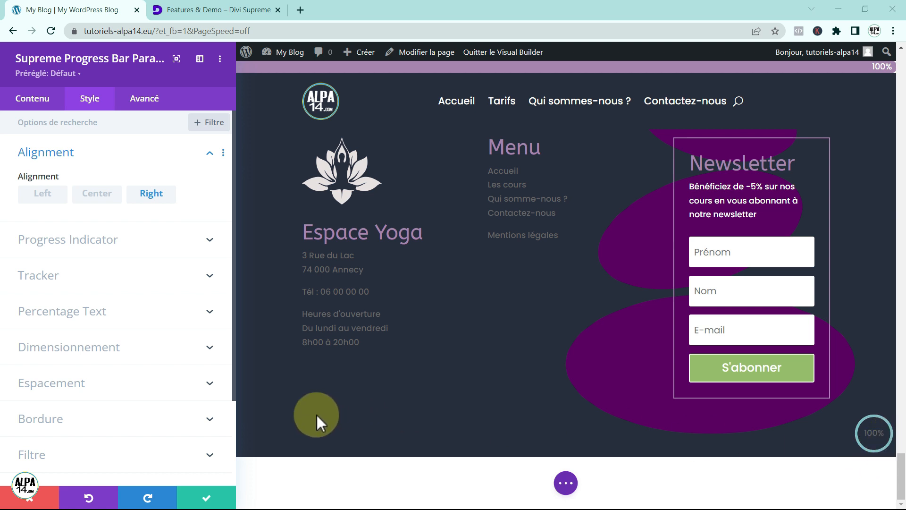
- Give the circular tracker 15px of inner padding on its right and bottom sides
{"action": "left_click", "coordinate": [177, 393]}
{"action": "left_click", "coordinate": [188, 255]}
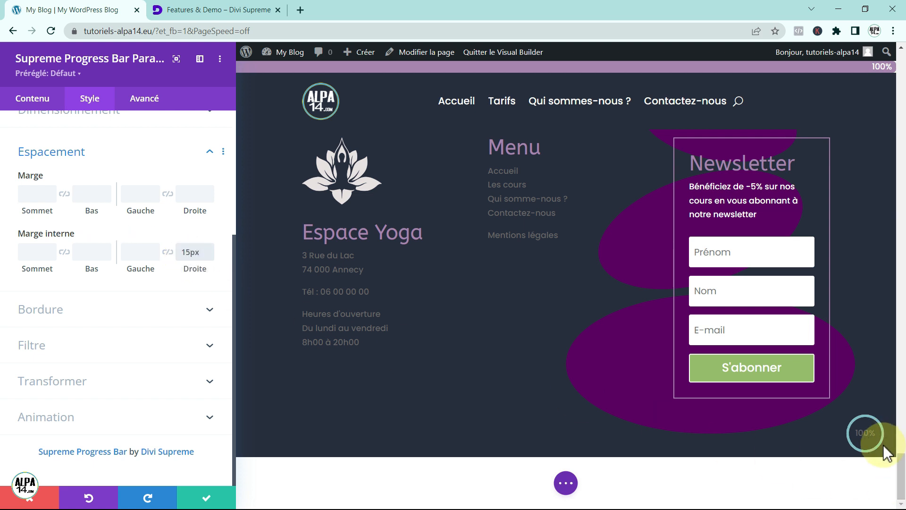
{"action": "left_click", "coordinate": [94, 252]}
{"action": "type", "text": "15"}
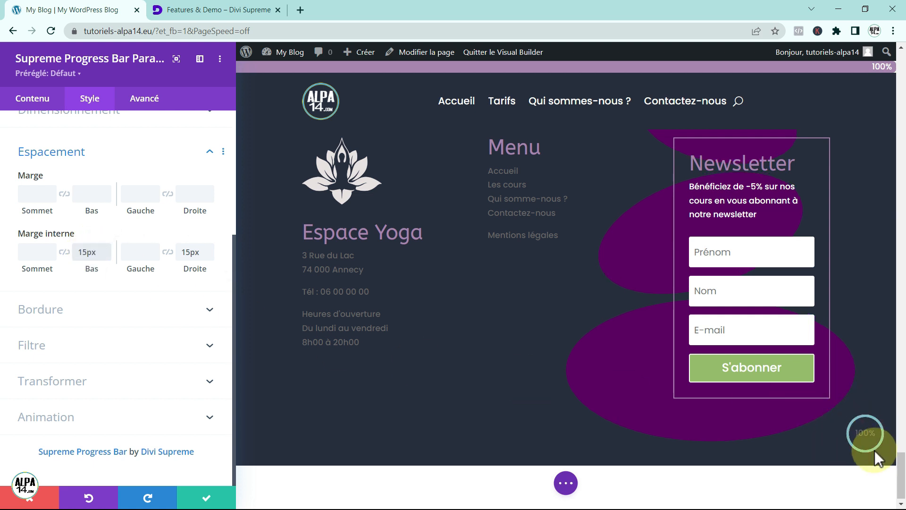
{"action": "left_click", "coordinate": [211, 155]}
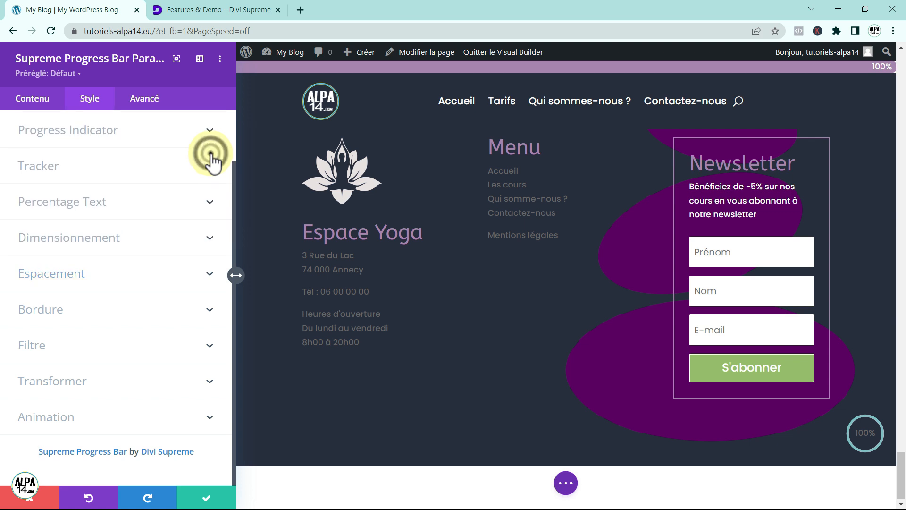
- Style the circular progress indicator with the palette's mauve color, a width of 8px and a transparent background
{"action": "scroll", "coordinate": [142, 187], "scroll_direction": "up", "scroll_amount": 2}
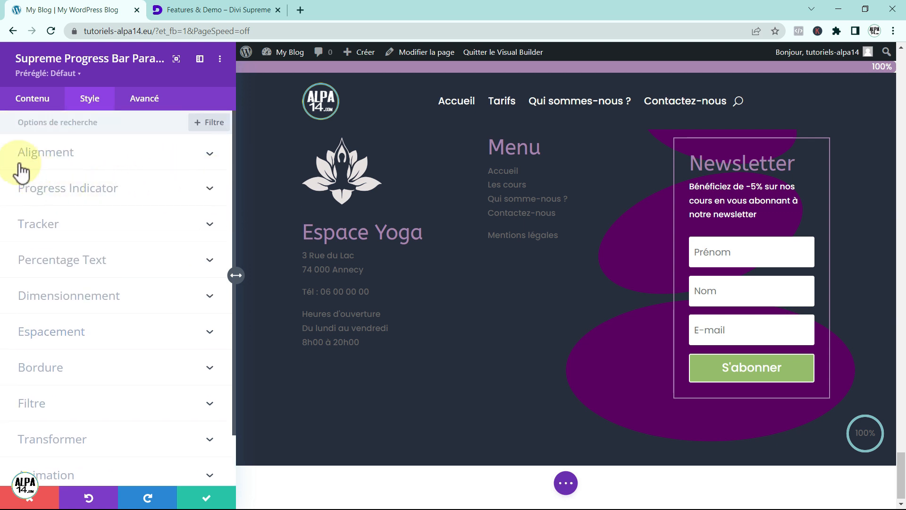
{"action": "left_click", "coordinate": [117, 195]}
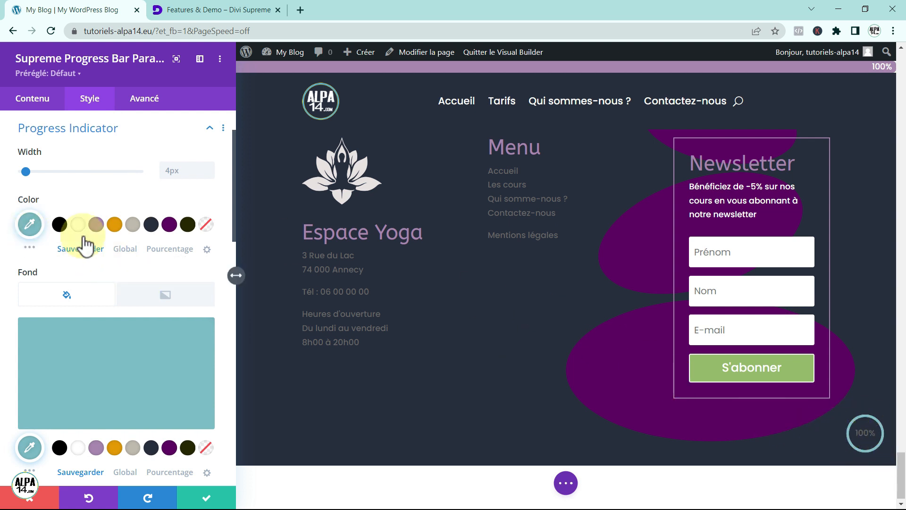
{"action": "left_click", "coordinate": [97, 225]}
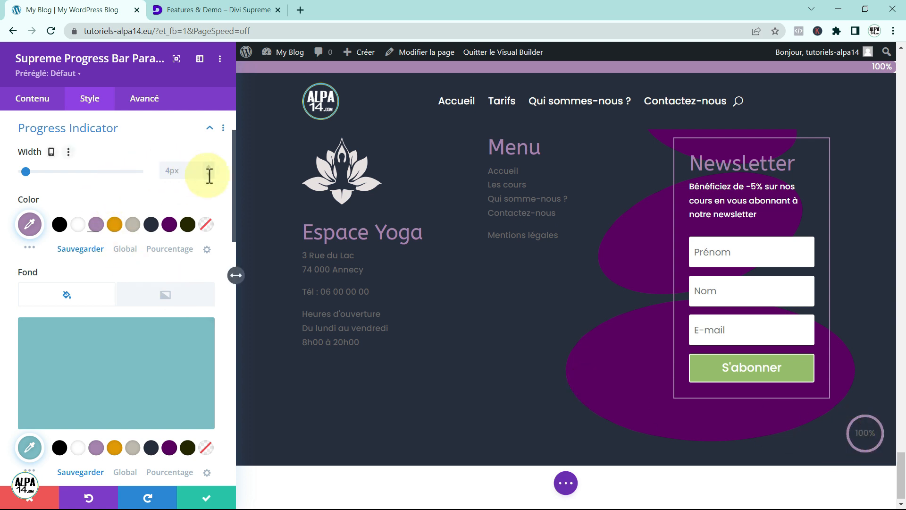
{"action": "left_click", "coordinate": [171, 170]}
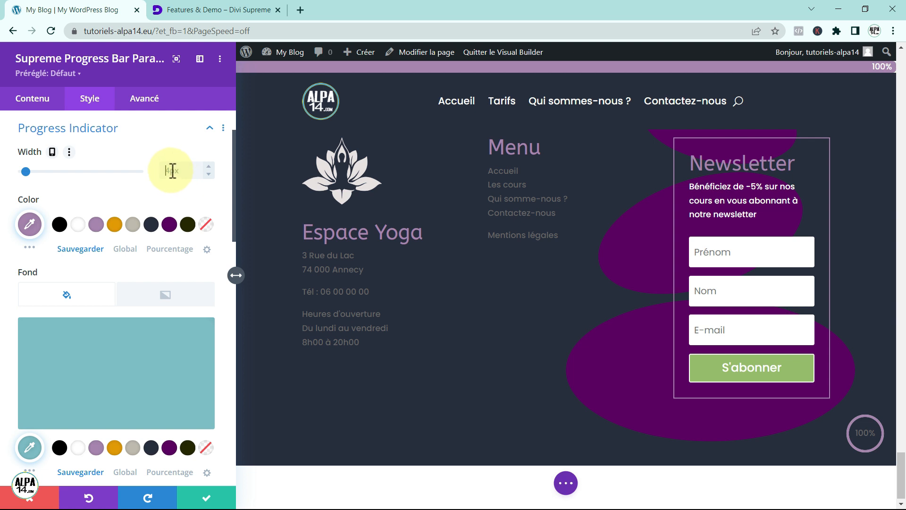
{"action": "type", "text": "8px"}
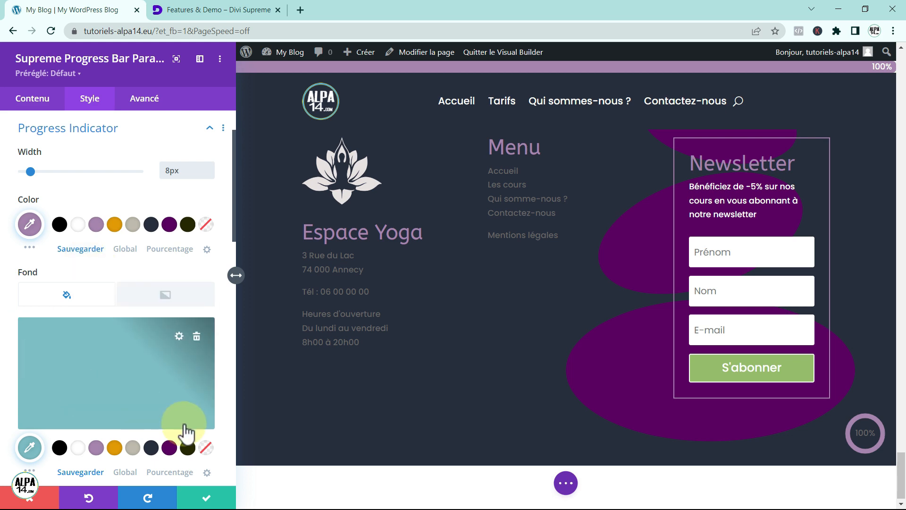
{"action": "left_click", "coordinate": [206, 448]}
{"action": "scroll", "coordinate": [179, 354], "scroll_direction": "down", "scroll_amount": 10}
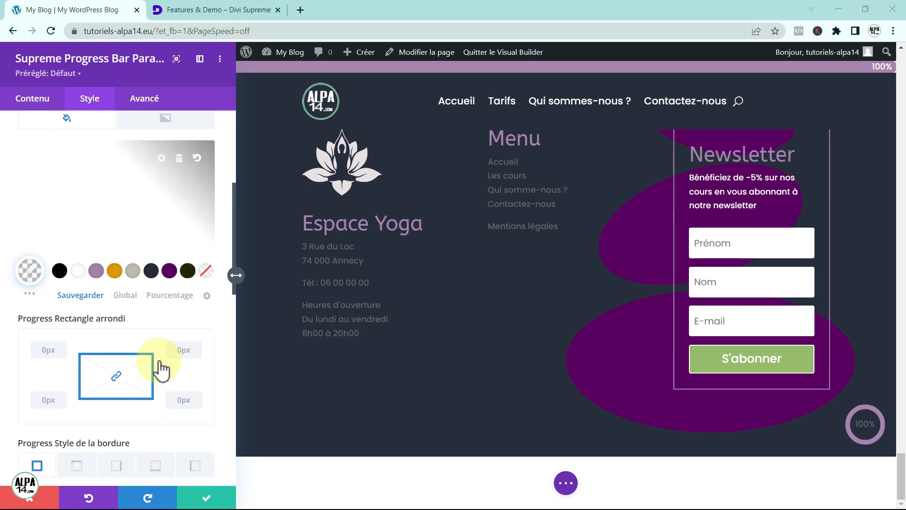
- Set the width of the circular progress bar's Tracker ring to 8px
{"action": "scroll", "coordinate": [158, 364], "scroll_direction": "down", "scroll_amount": 5}
{"action": "scroll", "coordinate": [158, 364], "scroll_direction": "up", "scroll_amount": 3}
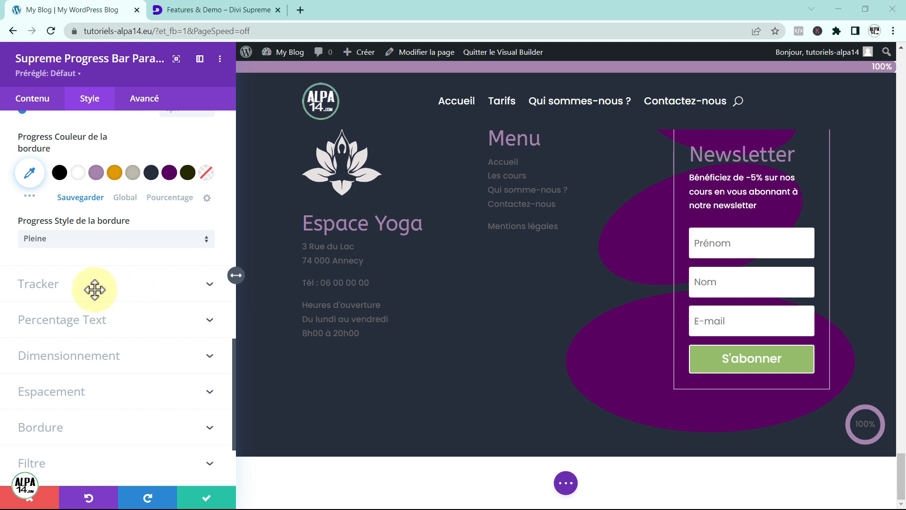
{"action": "left_click", "coordinate": [115, 284]}
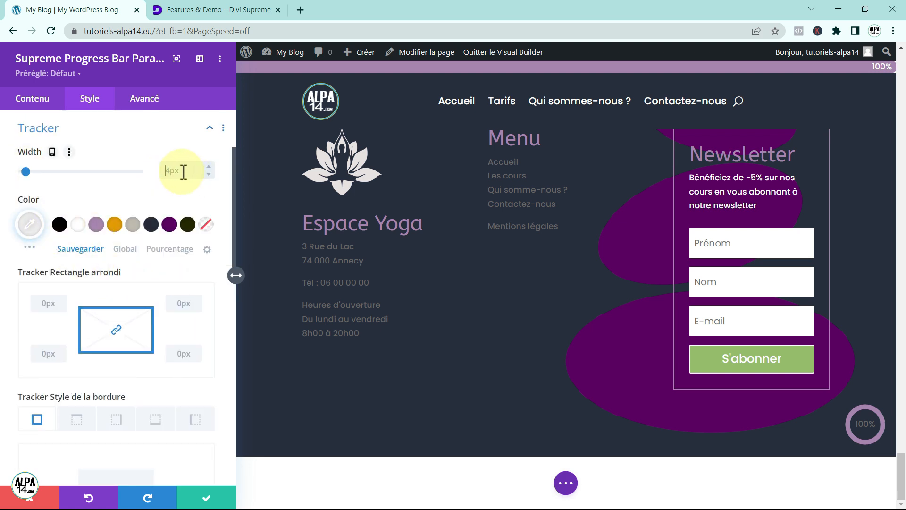
{"action": "type", "text": "8"}
{"action": "left_click", "coordinate": [832, 393]}
- Examine the restyled ring on the page and review the remaining Tracker border and Percentage Text options
{"action": "scroll", "coordinate": [832, 393], "scroll_direction": "up", "scroll_amount": 1}
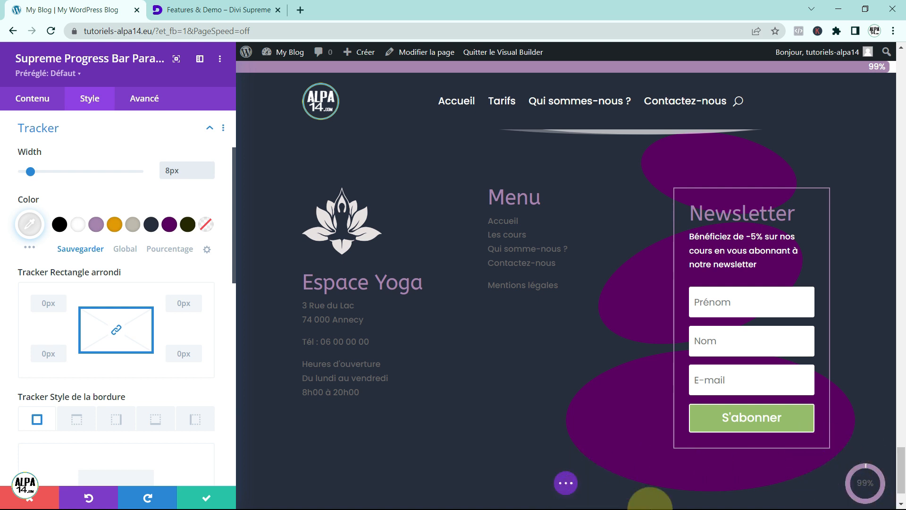
{"action": "scroll", "coordinate": [711, 475], "scroll_direction": "up", "scroll_amount": 4}
{"action": "scroll", "coordinate": [712, 474], "scroll_direction": "down", "scroll_amount": 4}
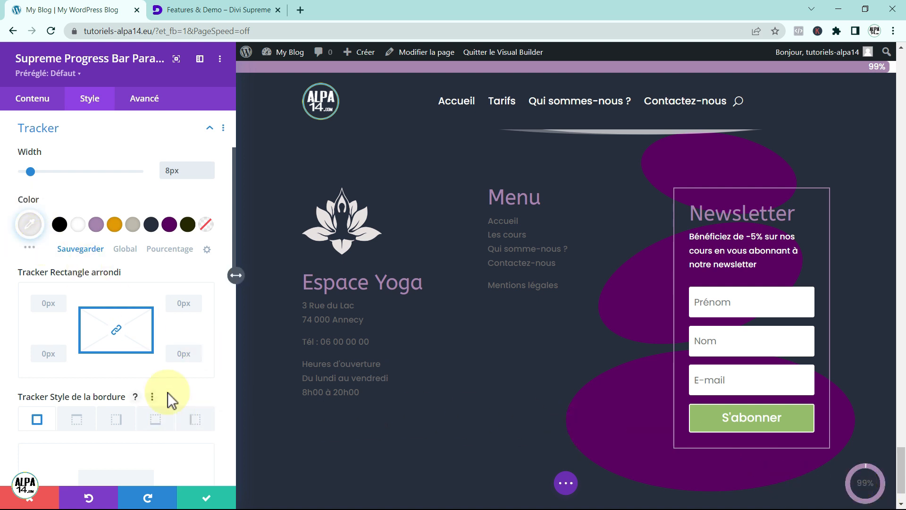
{"action": "scroll", "coordinate": [167, 392], "scroll_direction": "down", "scroll_amount": 2}
{"action": "scroll", "coordinate": [168, 392], "scroll_direction": "down", "scroll_amount": 6}
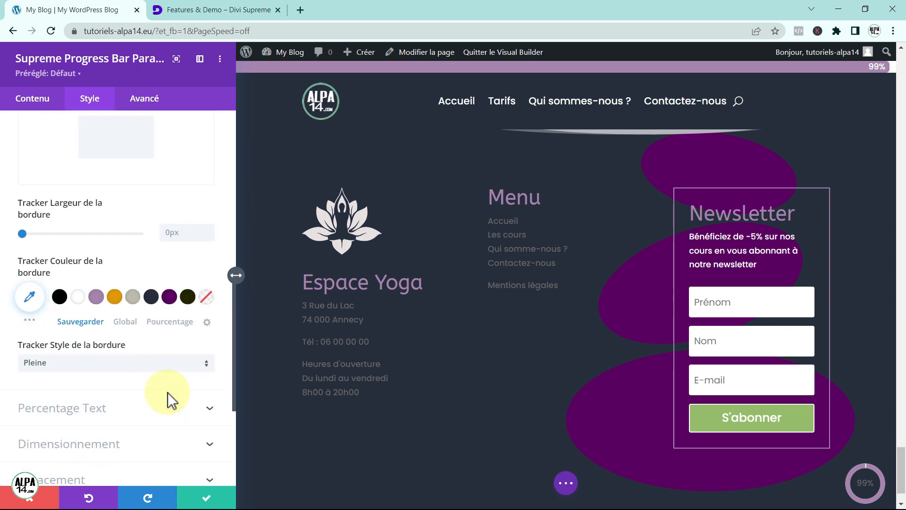
{"action": "left_click", "coordinate": [43, 405]}
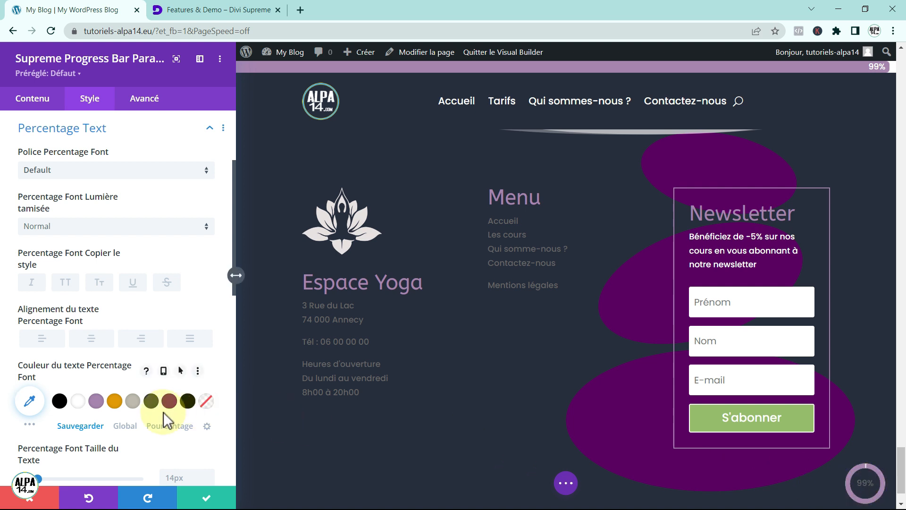
{"action": "scroll", "coordinate": [163, 417], "scroll_direction": "down", "scroll_amount": 3}
{"action": "scroll", "coordinate": [163, 418], "scroll_direction": "up", "scroll_amount": 5}
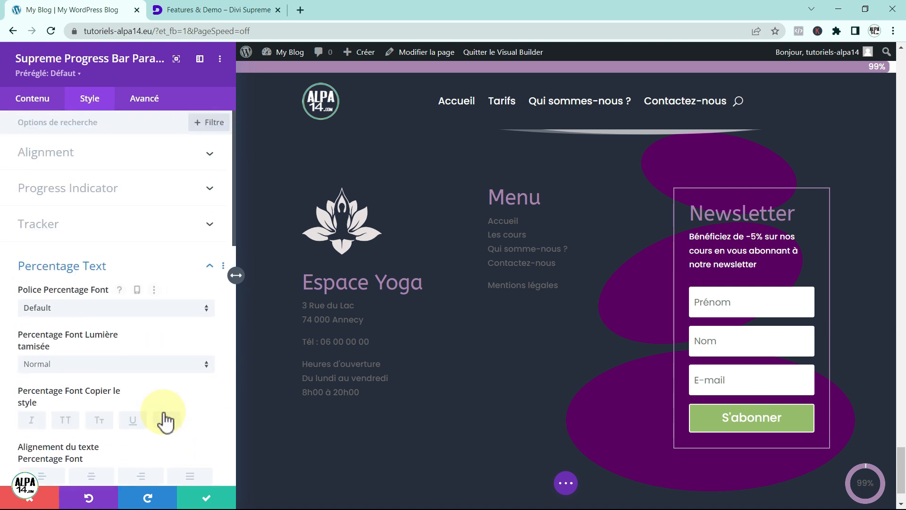
- Set the circular tracker's sticky position to "Coller au fond" and save the module settings
{"action": "left_click", "coordinate": [144, 99]}
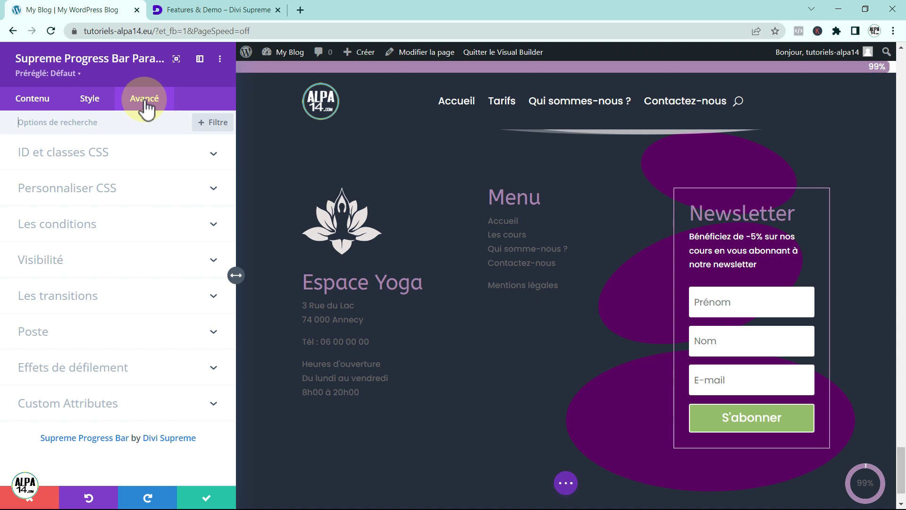
{"action": "left_click", "coordinate": [91, 369]}
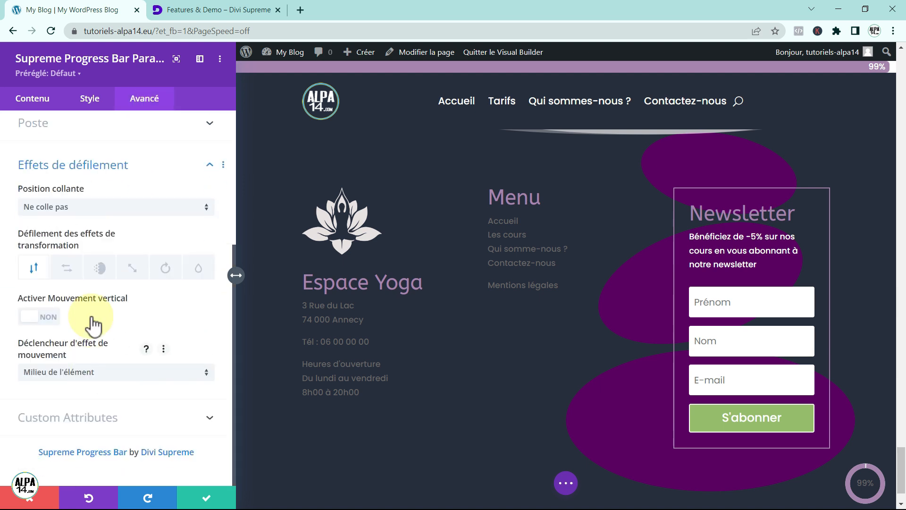
{"action": "left_click", "coordinate": [203, 207]}
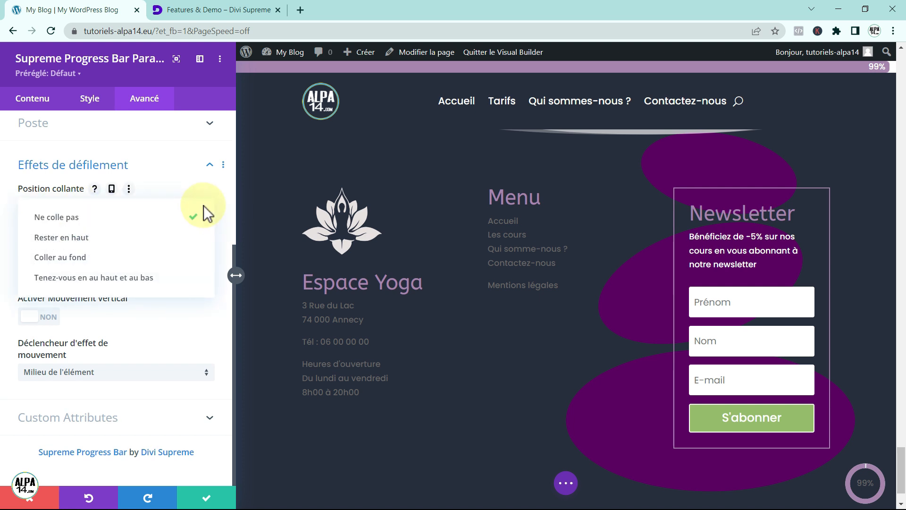
{"action": "left_click", "coordinate": [80, 265]}
{"action": "left_click", "coordinate": [199, 489]}
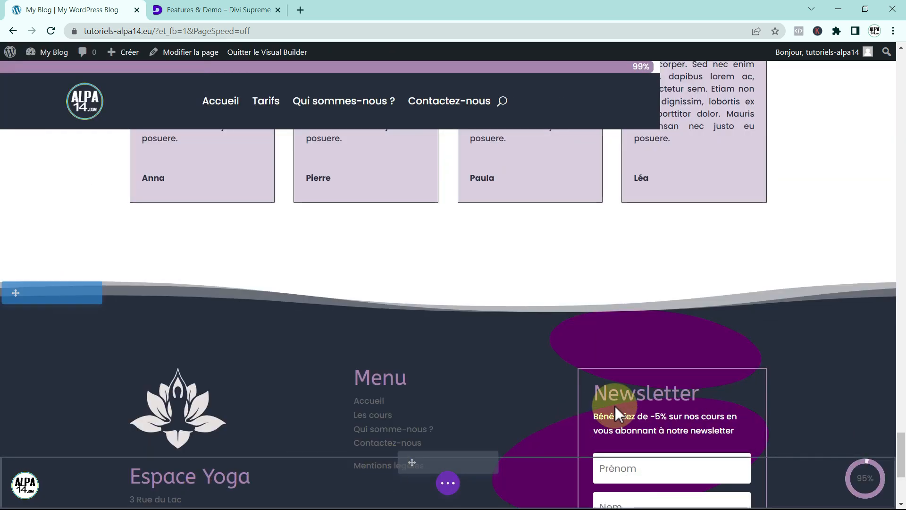
- Examine how the sticky circular tracker behaves between the middle of the page and the footer
{"action": "scroll", "coordinate": [633, 398], "scroll_direction": "down", "scroll_amount": 5}
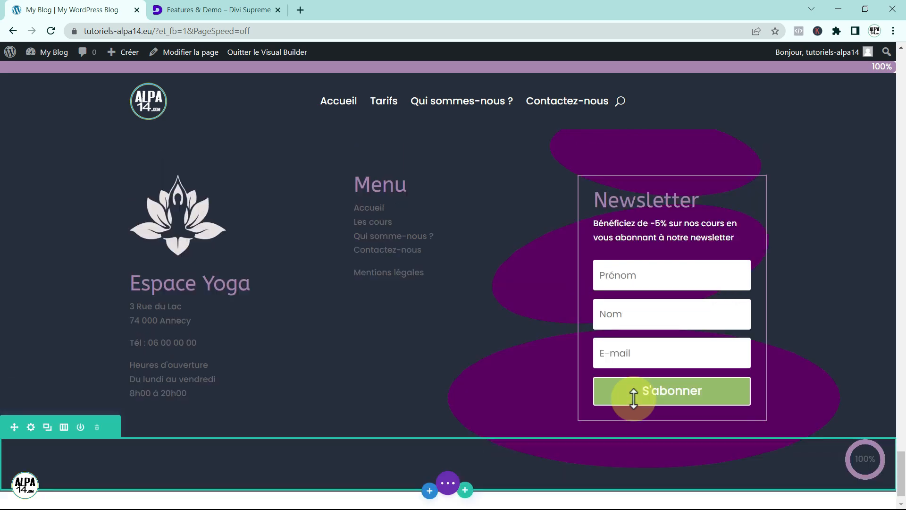
{"action": "scroll", "coordinate": [633, 399], "scroll_direction": "up", "scroll_amount": 15}
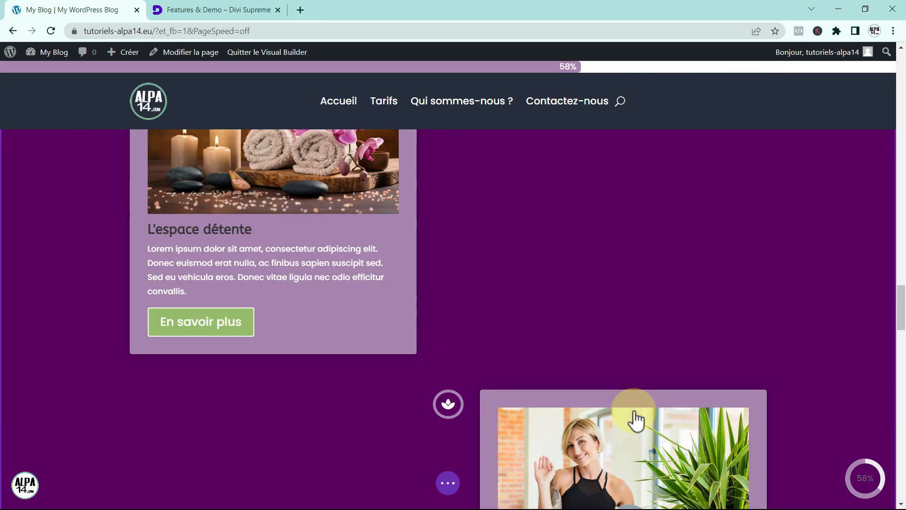
{"action": "scroll", "coordinate": [636, 417], "scroll_direction": "down", "scroll_amount": 6}
{"action": "scroll", "coordinate": [636, 417], "scroll_direction": "down", "scroll_amount": 10}
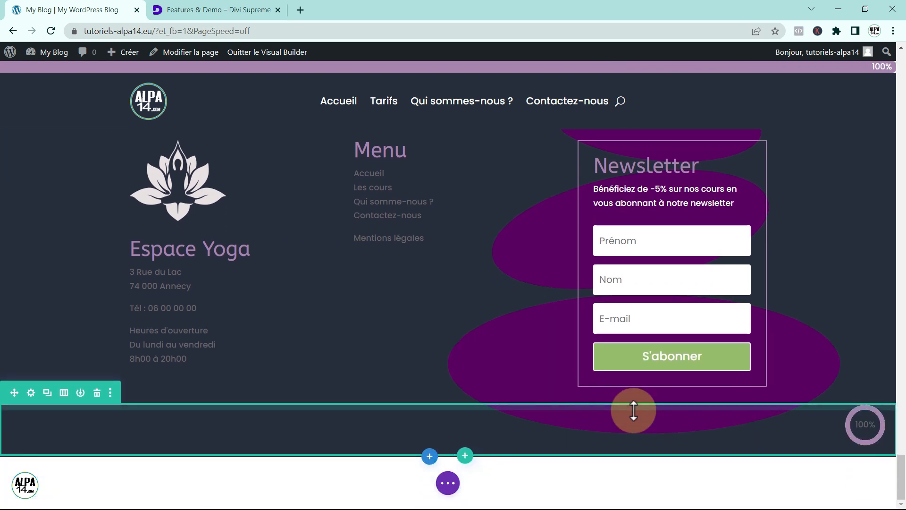
{"action": "scroll", "coordinate": [634, 410], "scroll_direction": "up", "scroll_amount": 2}
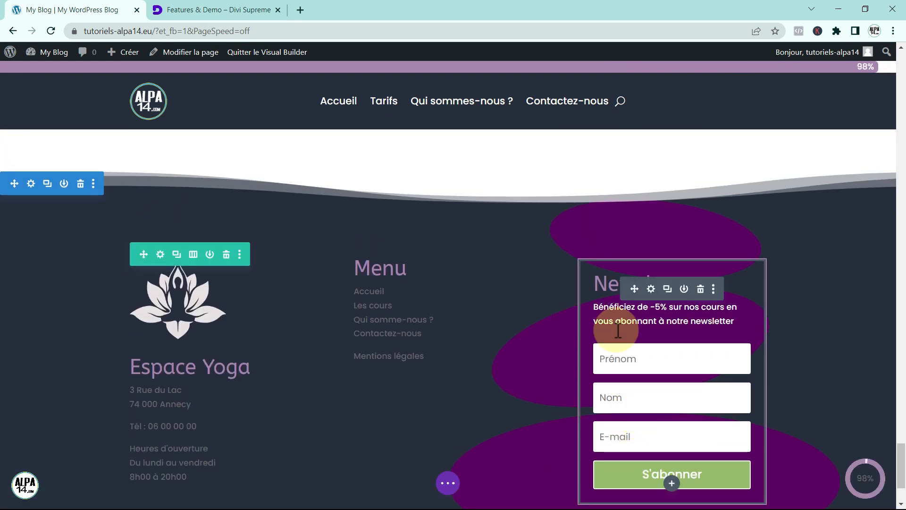
- Open the builder's page controls and examine both progress trackers on the published homepage in Firefox
{"action": "left_click", "coordinate": [450, 487]}
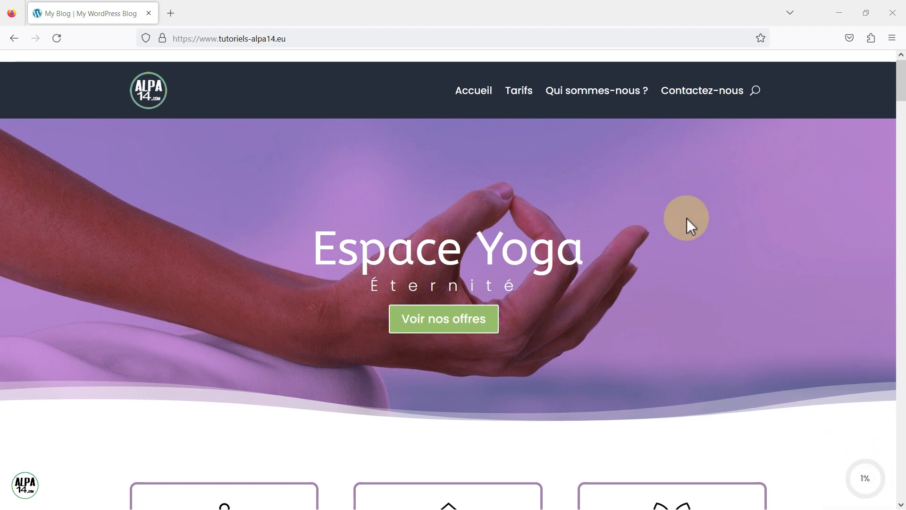
{"action": "scroll", "coordinate": [687, 218], "scroll_direction": "down", "scroll_amount": 5}
{"action": "scroll", "coordinate": [687, 218], "scroll_direction": "down", "scroll_amount": 8}
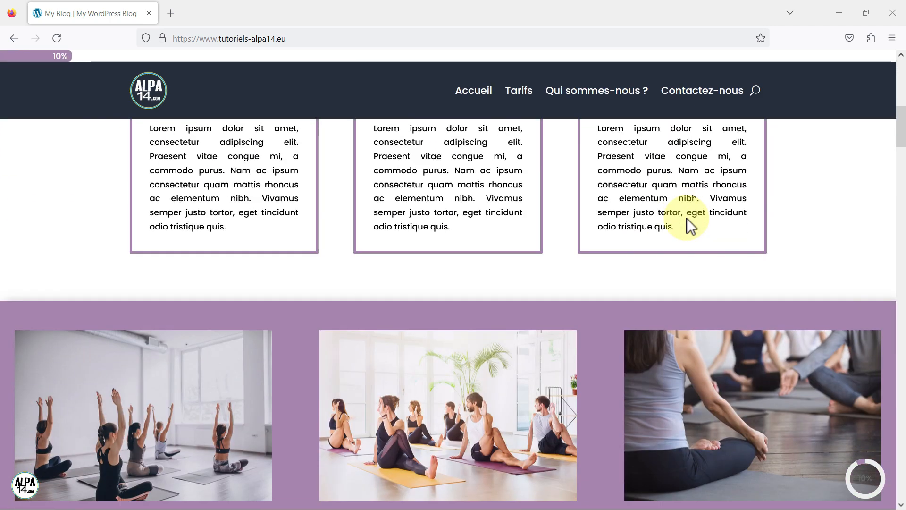
{"action": "scroll", "coordinate": [686, 218], "scroll_direction": "down", "scroll_amount": 10}
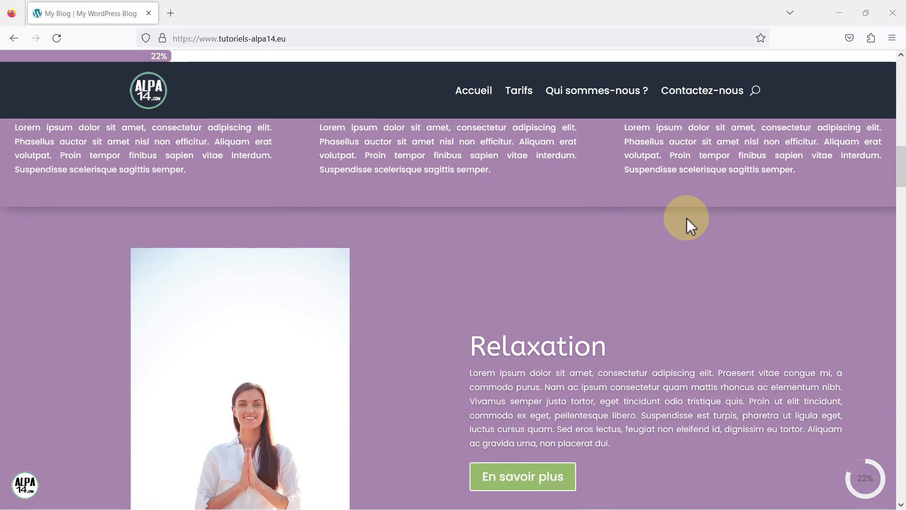
{"action": "scroll", "coordinate": [686, 218], "scroll_direction": "down", "scroll_amount": 12}
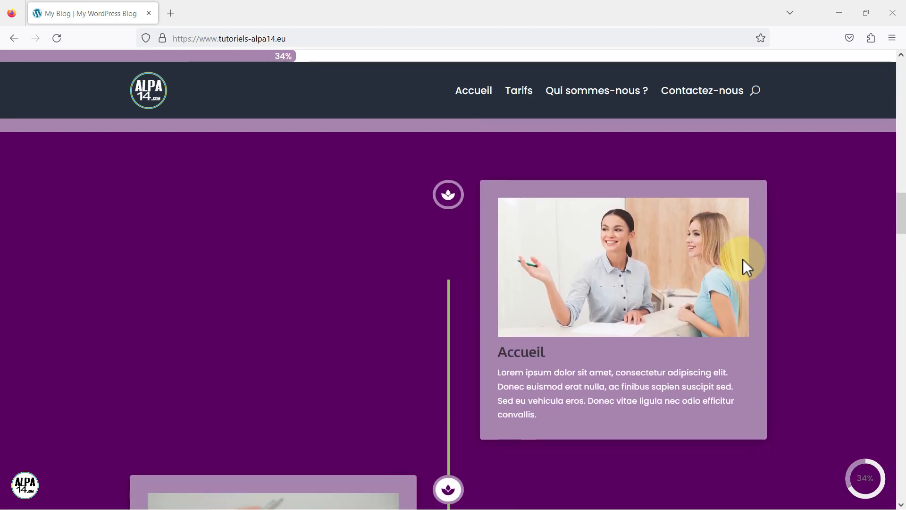
{"action": "scroll", "coordinate": [837, 373], "scroll_direction": "down", "scroll_amount": 14}
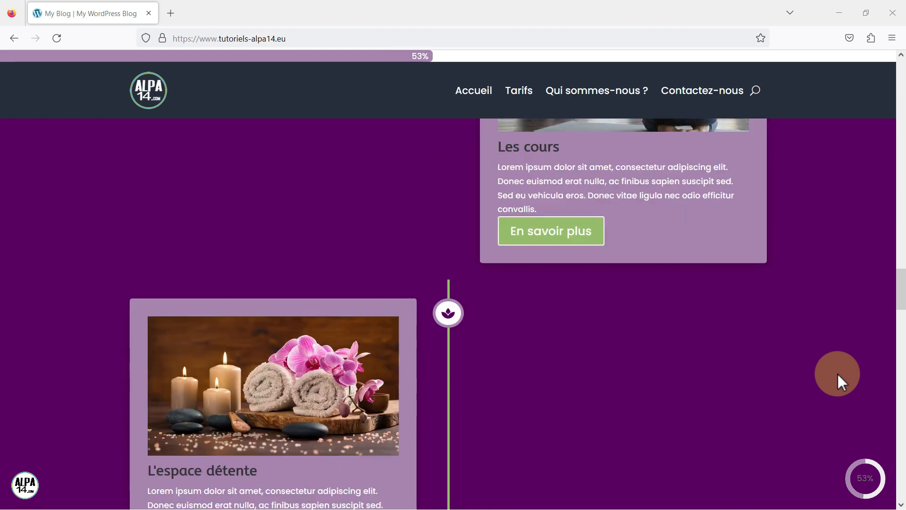
- Examine the header progress bar and the circular tracker from the middle of the published homepage to the footer and back up
{"action": "scroll", "coordinate": [837, 373], "scroll_direction": "down", "scroll_amount": 18}
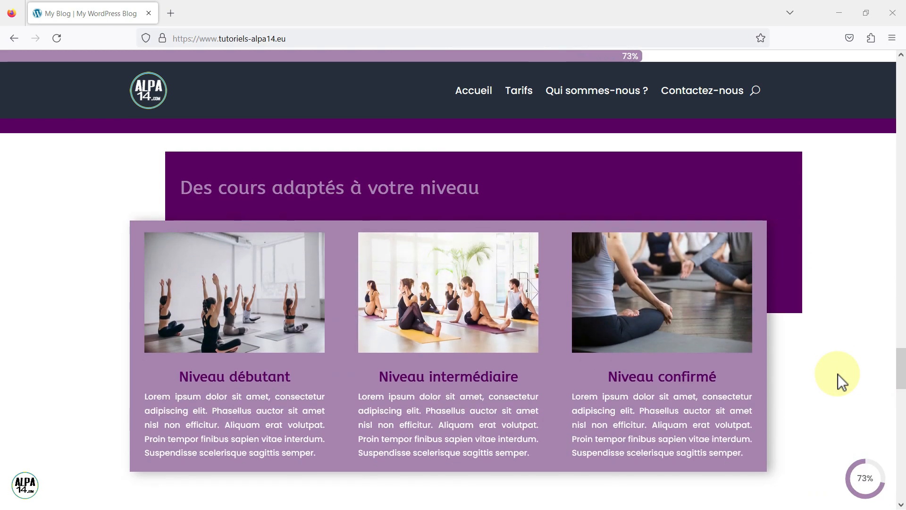
{"action": "scroll", "coordinate": [837, 373], "scroll_direction": "down", "scroll_amount": 10}
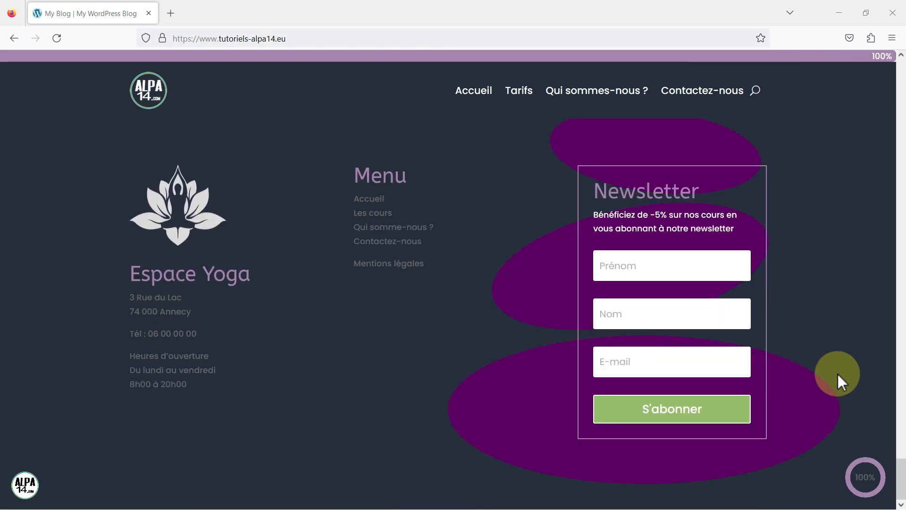
{"action": "scroll", "coordinate": [837, 374], "scroll_direction": "up", "scroll_amount": 20}
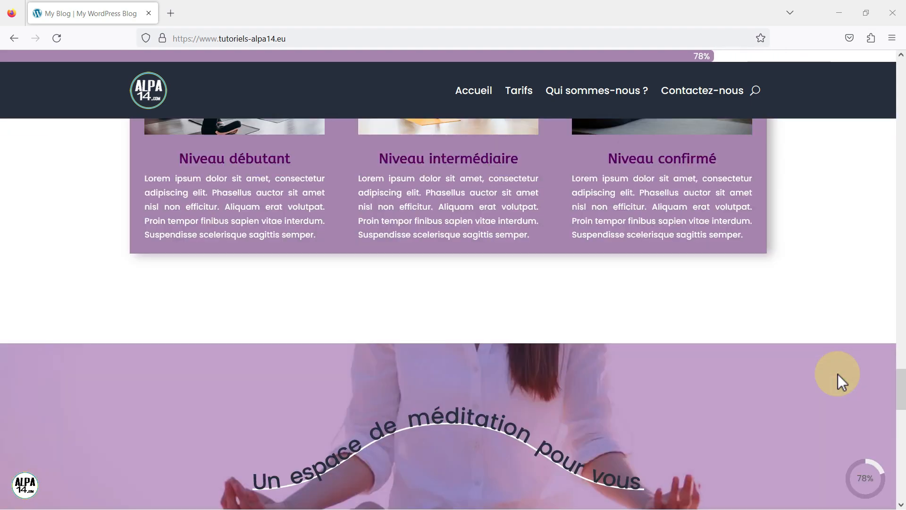
{"action": "scroll", "coordinate": [837, 374], "scroll_direction": "up", "scroll_amount": 20}
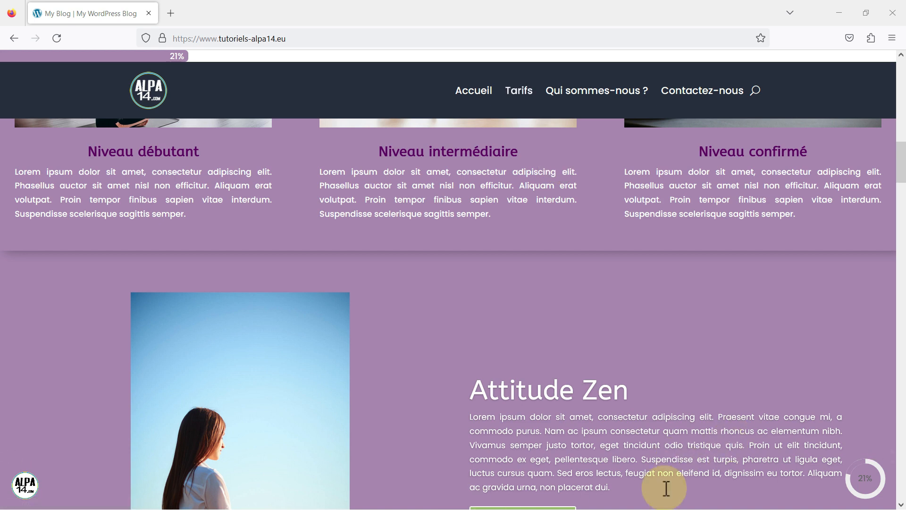
- Open the site's Tarifs page and examine both progress trackers from its header down to the footer
{"action": "left_click", "coordinate": [519, 97]}
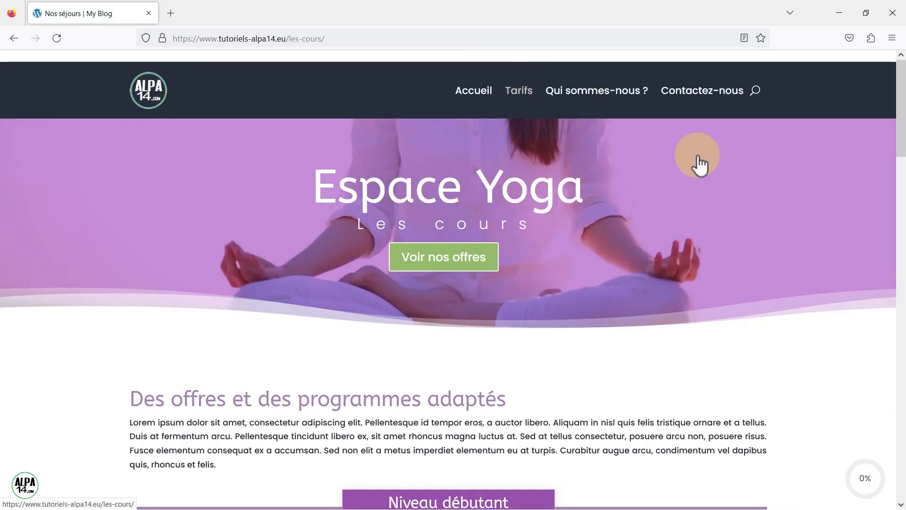
{"action": "scroll", "coordinate": [731, 251], "scroll_direction": "down", "scroll_amount": 6}
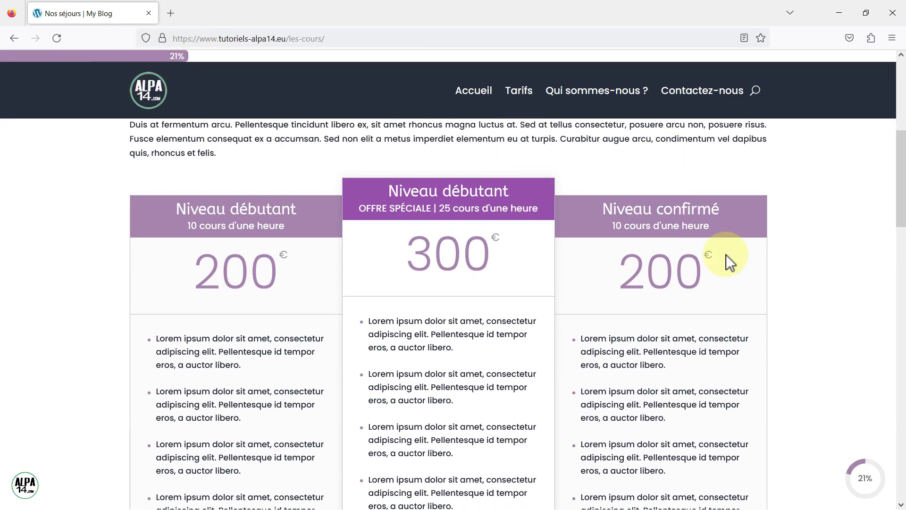
{"action": "scroll", "coordinate": [726, 254], "scroll_direction": "down", "scroll_amount": 10}
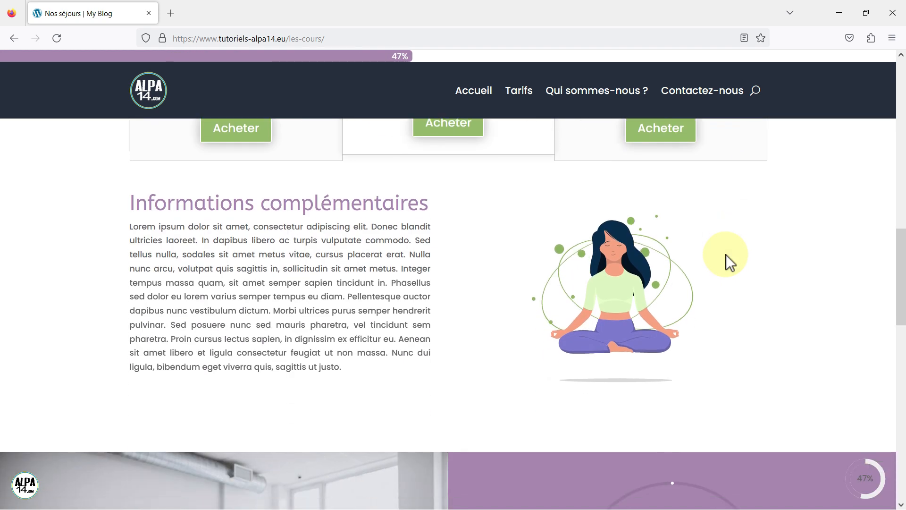
{"action": "scroll", "coordinate": [726, 254], "scroll_direction": "down", "scroll_amount": 10}
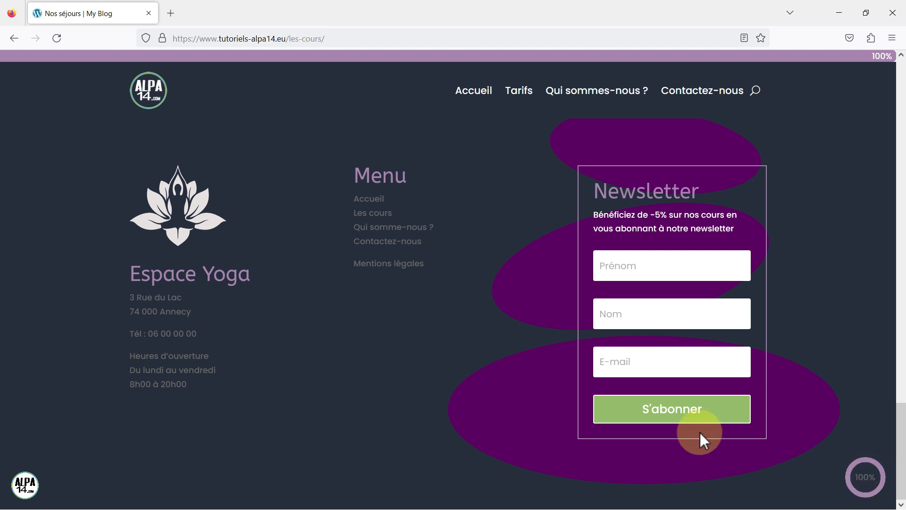
{"action": "scroll", "coordinate": [582, 373], "scroll_direction": "up", "scroll_amount": 4}
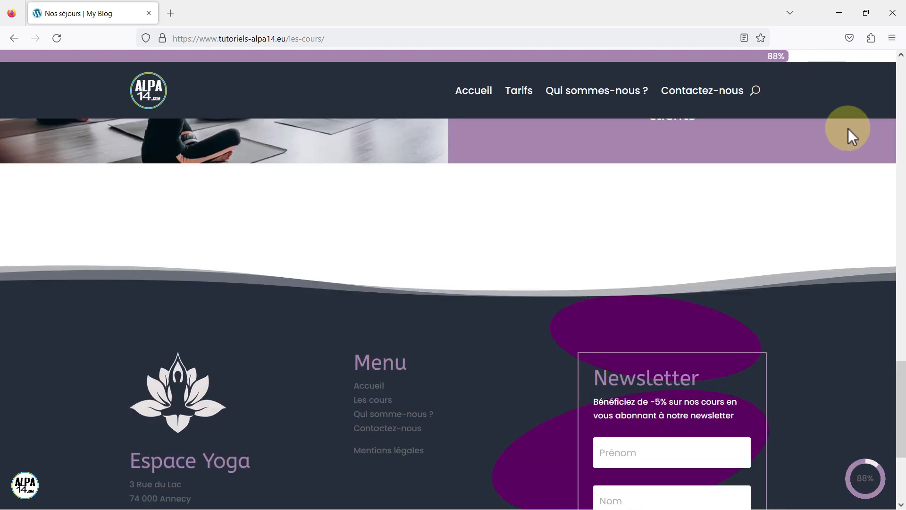
- Switch to the phone-width browser window and examine both progress trackers along the mobile homepage
{"action": "left_click", "coordinate": [840, 11]}
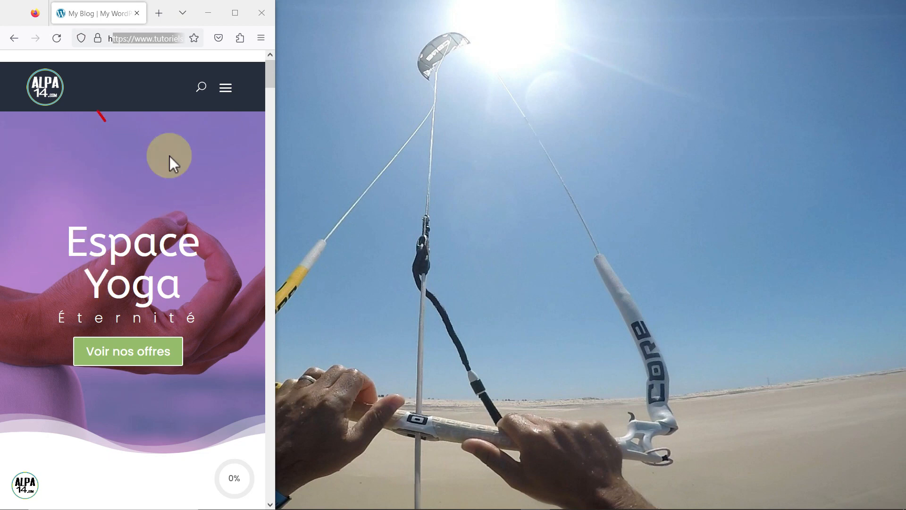
{"action": "scroll", "coordinate": [176, 158], "scroll_direction": "down", "scroll_amount": 5}
{"action": "scroll", "coordinate": [176, 158], "scroll_direction": "down", "scroll_amount": 5}
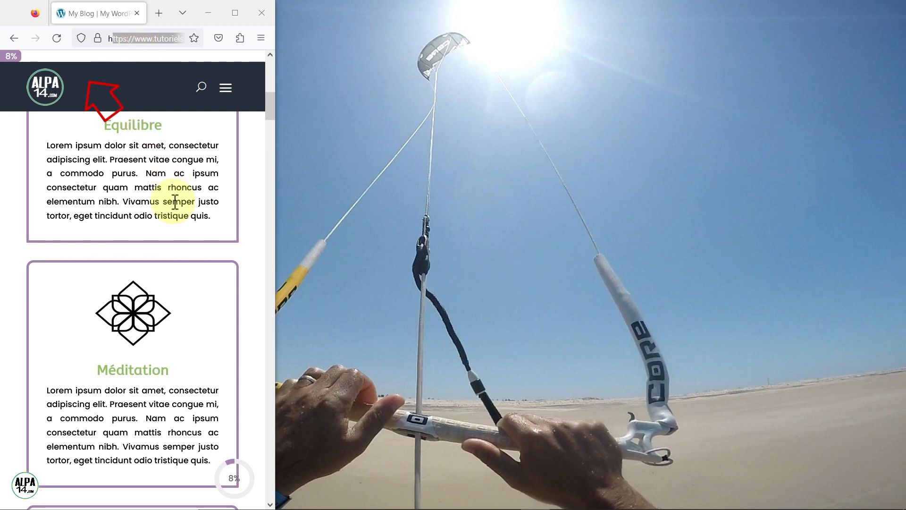
{"action": "scroll", "coordinate": [173, 205], "scroll_direction": "down", "scroll_amount": 15}
{"action": "scroll", "coordinate": [172, 210], "scroll_direction": "down", "scroll_amount": 20}
{"action": "scroll", "coordinate": [172, 211], "scroll_direction": "down", "scroll_amount": 18}
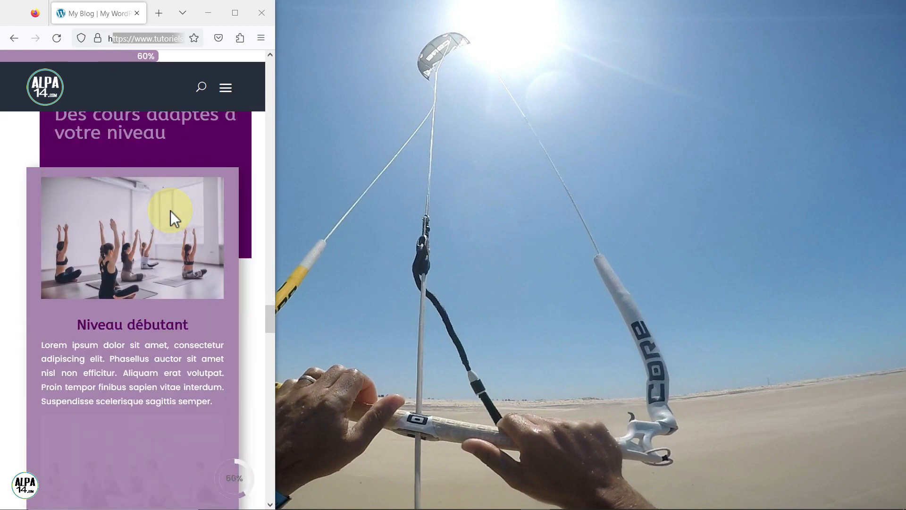